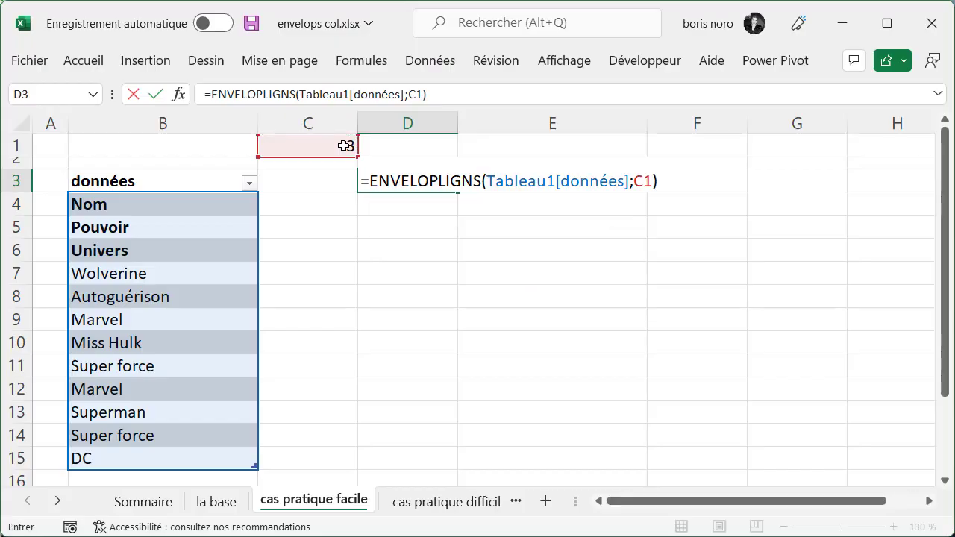
Commit the pending ENVELOPLIGNS formula and the ENVELOPCOLS formula in G3 so both spill.
{"action": "key", "text": "Return"}
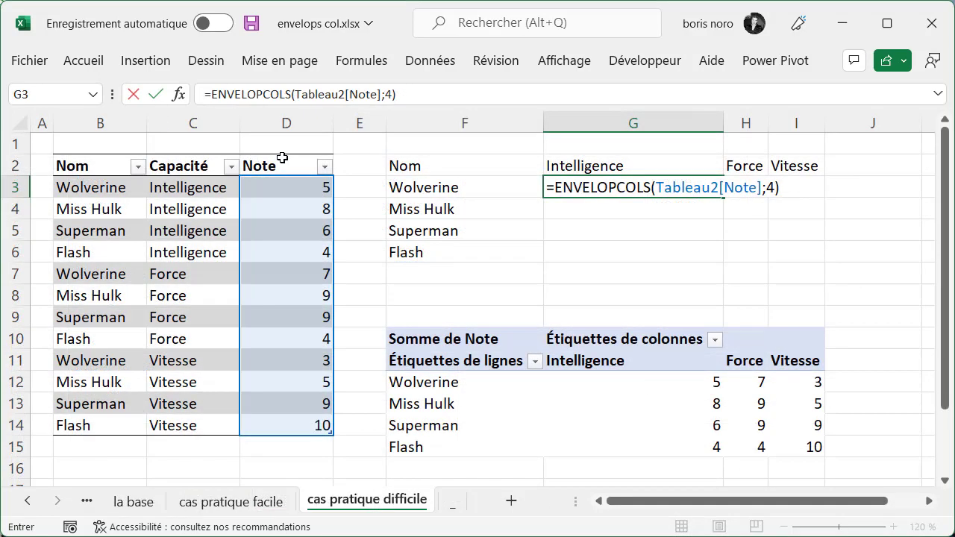
{"action": "key", "text": "Return"}
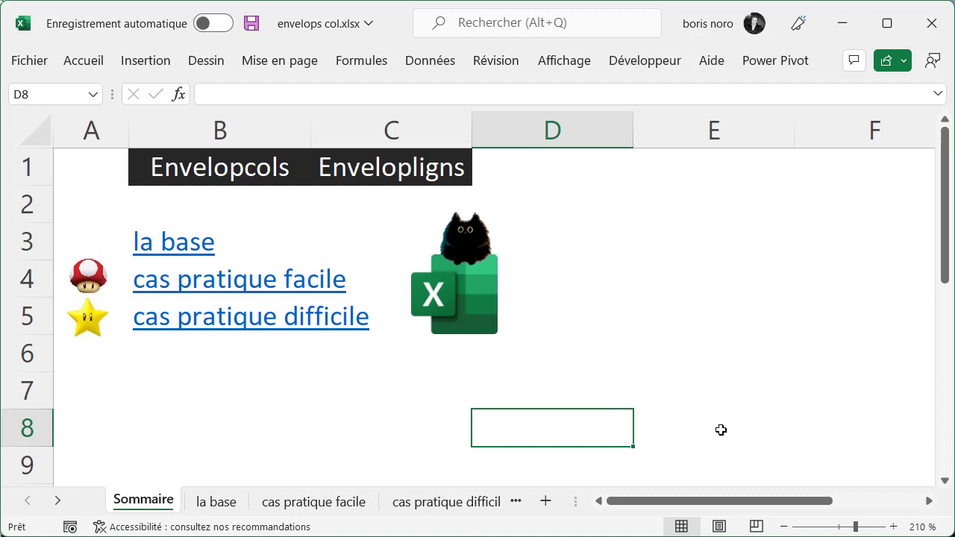
Look up Office Insider information via search 'ofi', then switch to the la base sheet.
{"action": "left_click", "coordinate": [577, 28]}
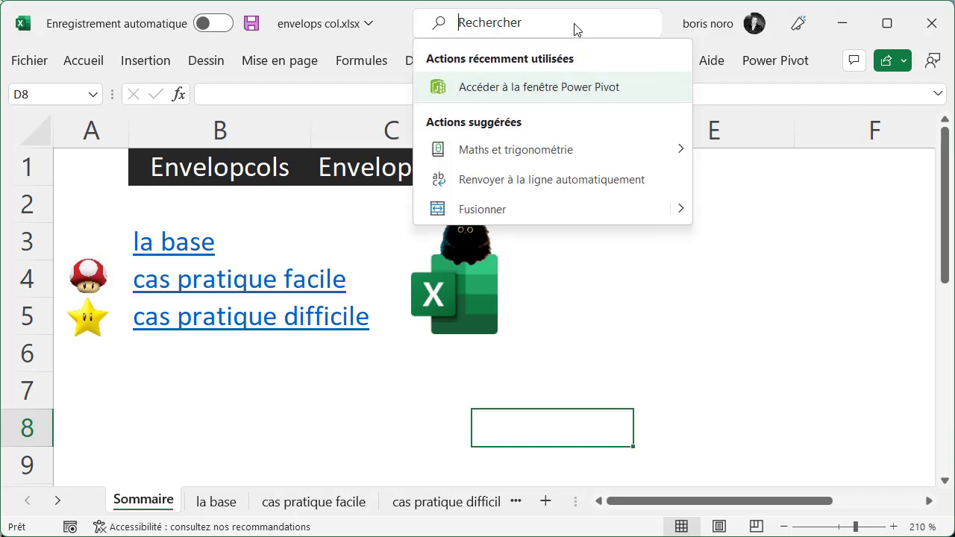
{"action": "type", "text": "ofi"}
{"action": "left_click", "coordinate": [515, 91]}
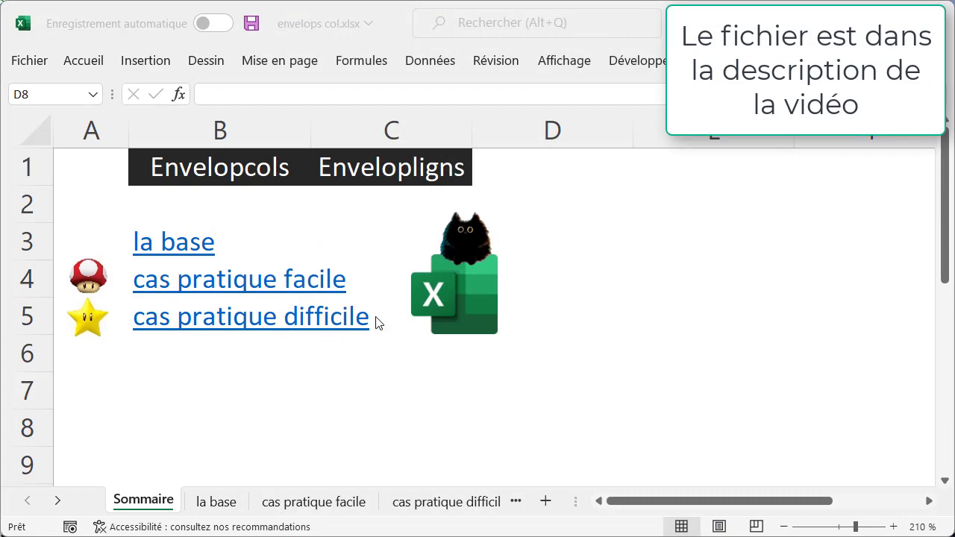
{"action": "left_click", "coordinate": [217, 502]}
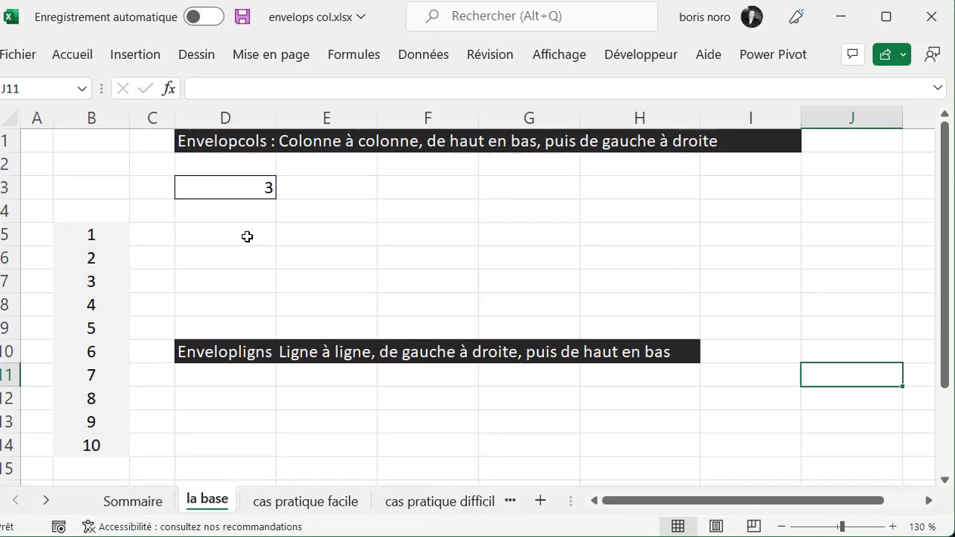
Enter =ENVELOPCOLS(B5#;D3) in D5 to wrap 1–10 into columns of three.
{"action": "left_click", "coordinate": [247, 237]}
{"action": "type", "text": "="}
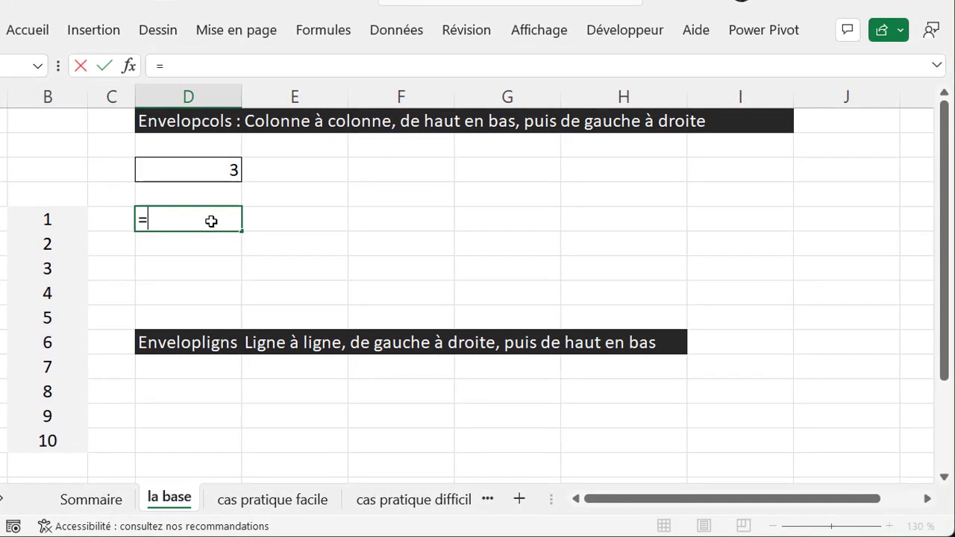
{"action": "type", "text": "en"}
{"action": "double_click", "coordinate": [207, 261]}
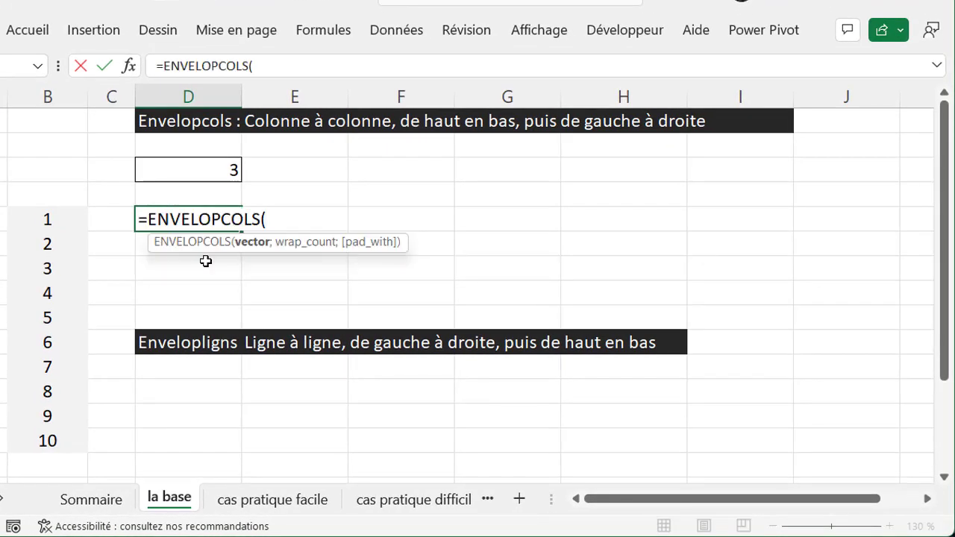
{"action": "left_click", "coordinate": [57, 221]}
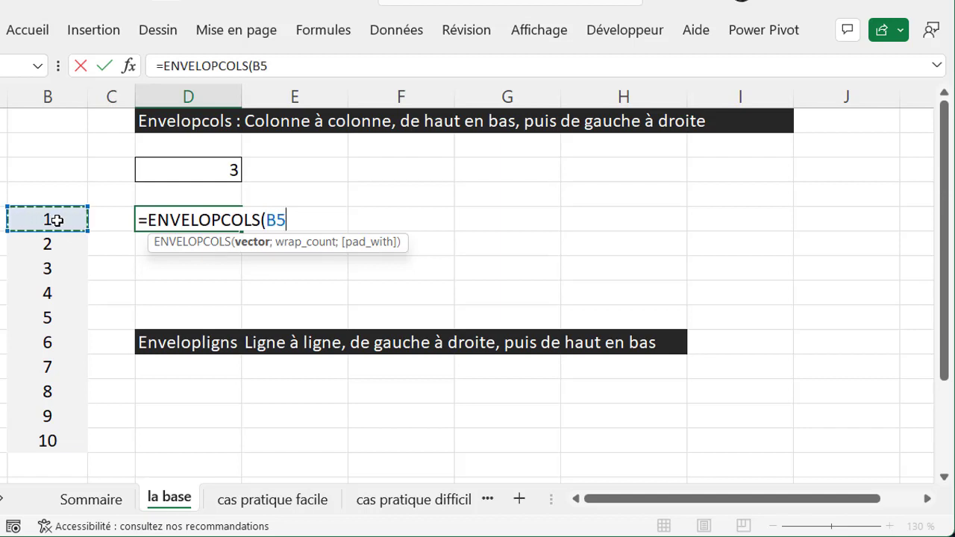
{"action": "type", "text": "#"}
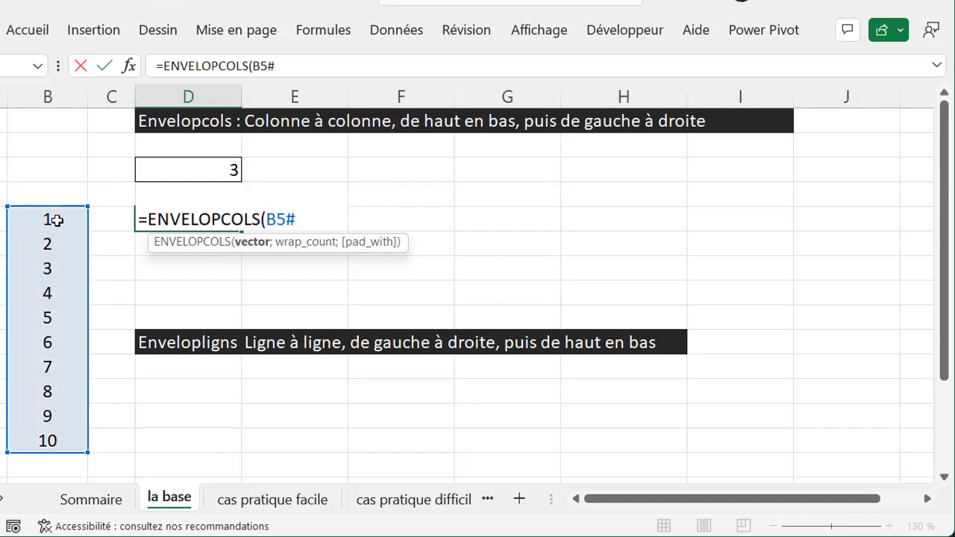
{"action": "type", "text": ";"}
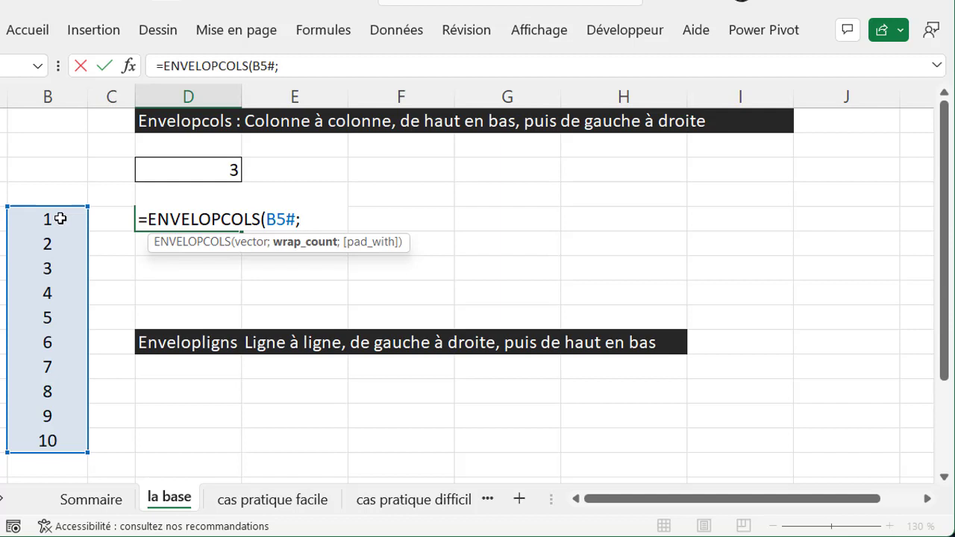
{"action": "left_click", "coordinate": [190, 170]}
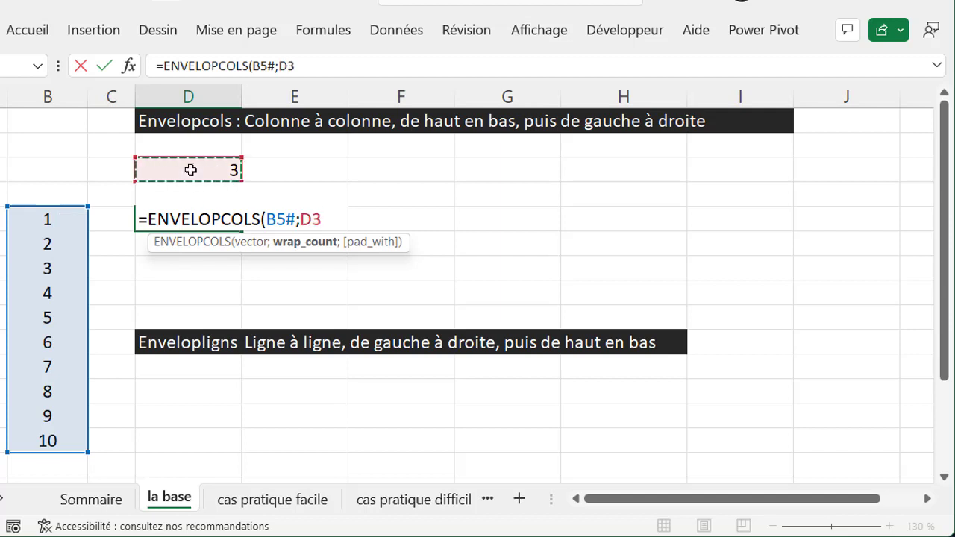
{"action": "type", "text": ")"}
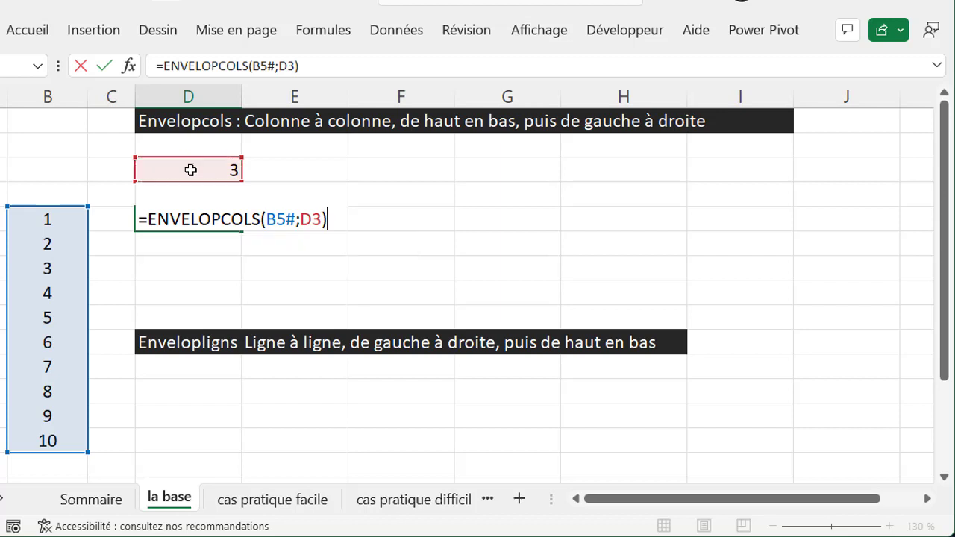
{"action": "key", "text": "Return"}
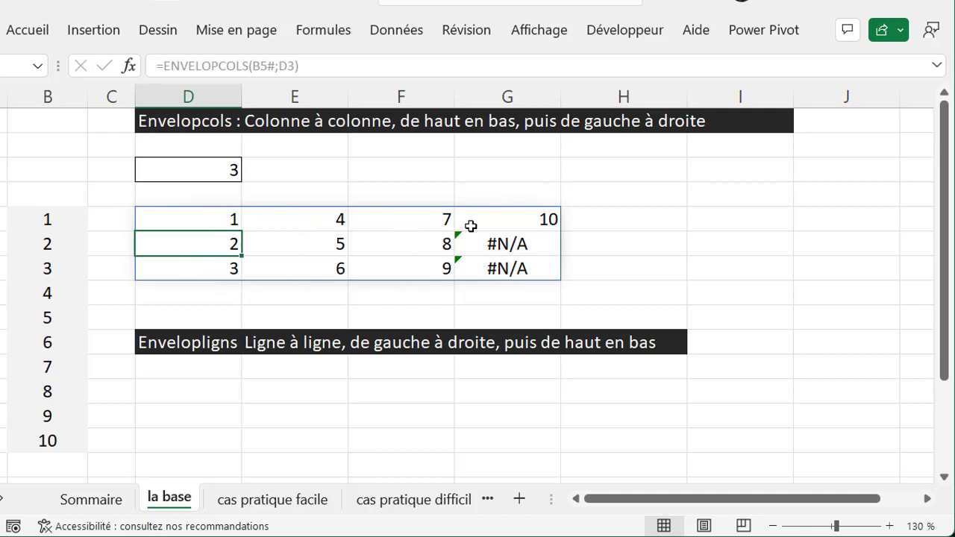
Change D5 to =ENVELOPCOLS(B5#;D3;"") so the #N/A padding cells show blank.
{"action": "left_click", "coordinate": [547, 243]}
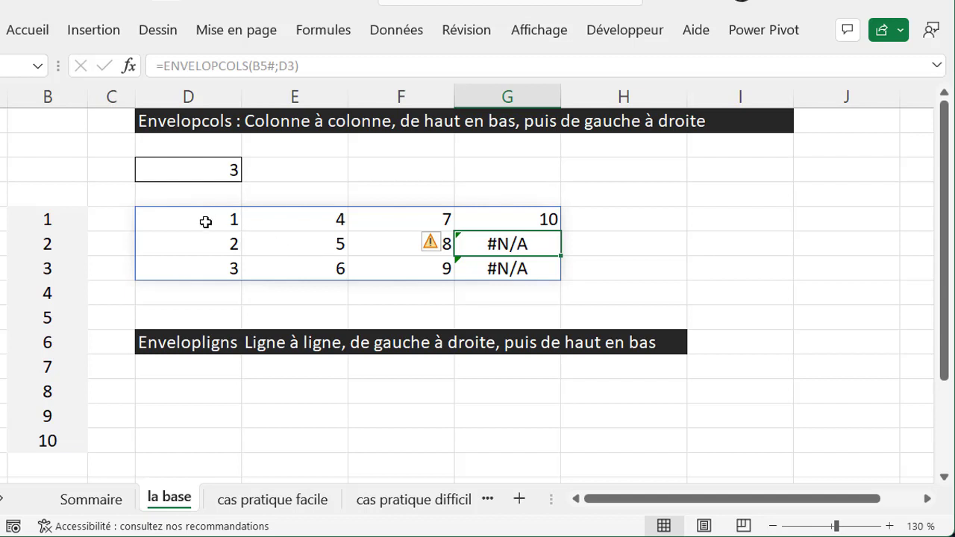
{"action": "left_click", "coordinate": [205, 221]}
{"action": "key", "text": "F2"}
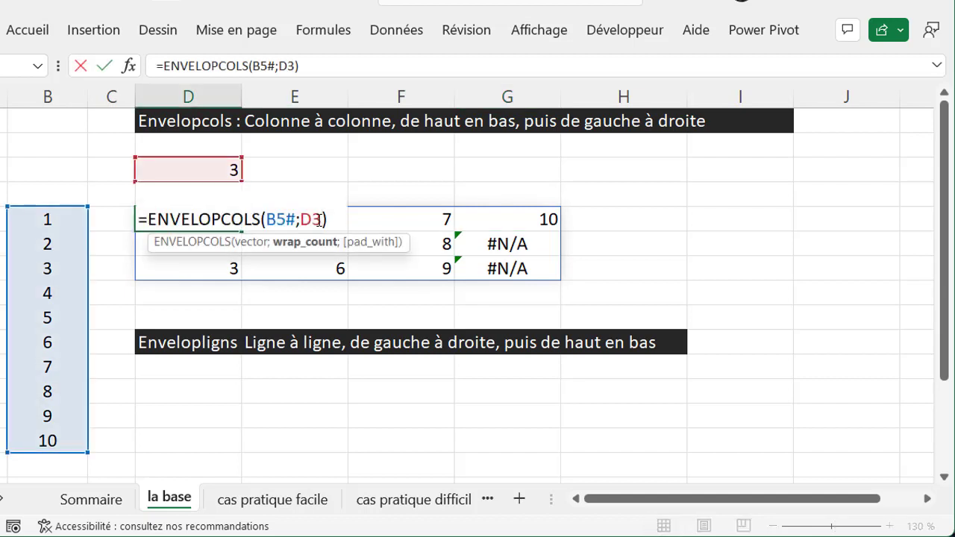
{"action": "type", "text": ";"}
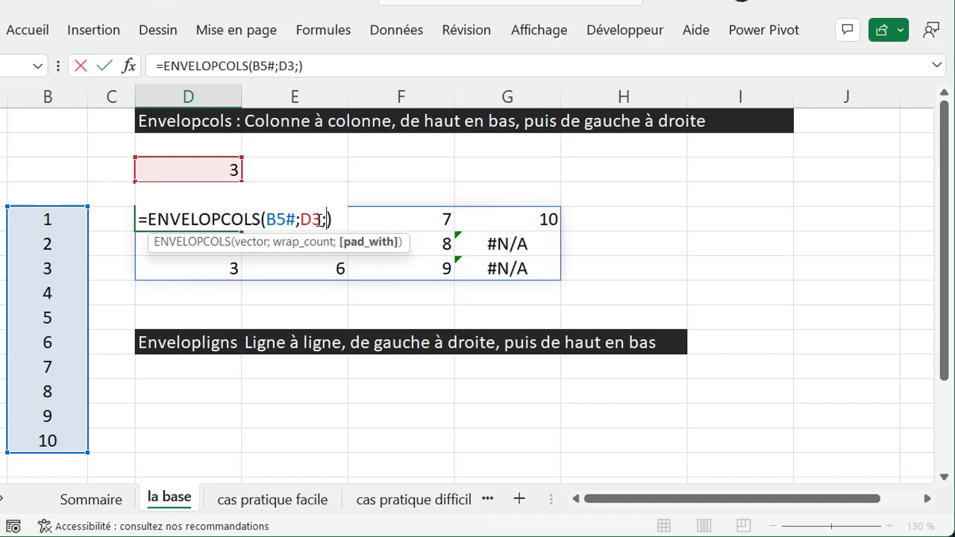
{"action": "type", "text": "\"\""}
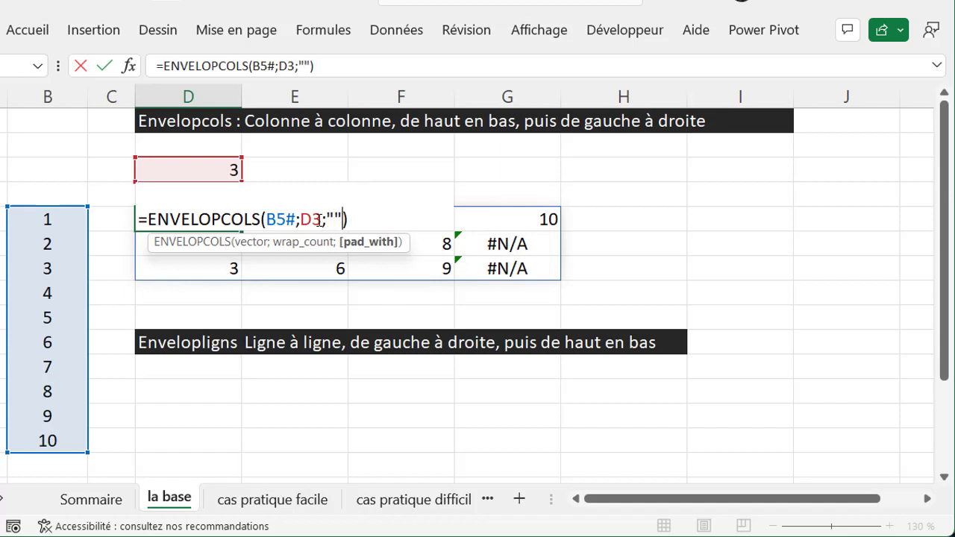
{"action": "key", "text": "Return"}
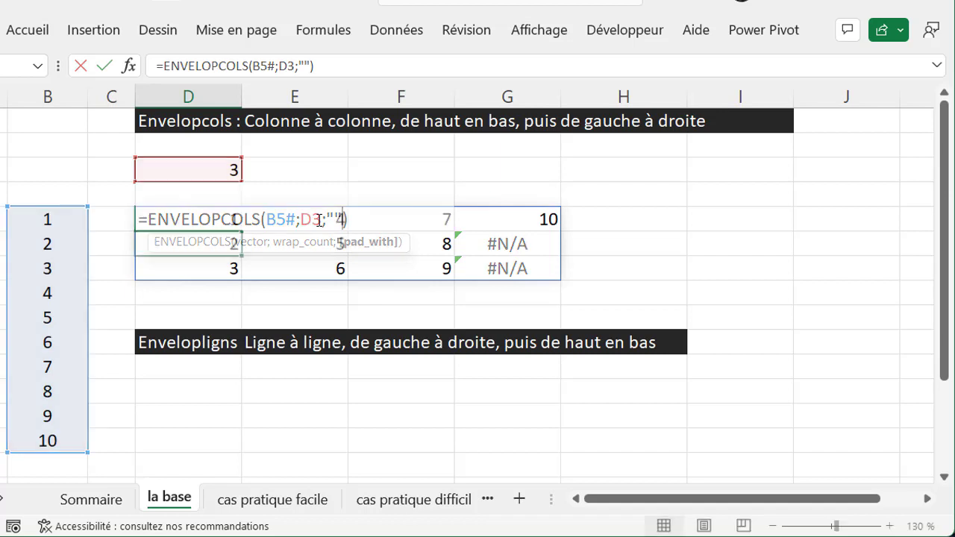
Enter =ENVELOPLIGNS(B5#;D3;"") in D8 to spill 1–10 in rows of three.
{"action": "left_click", "coordinate": [200, 392]}
{"action": "type", "text": "=en"}
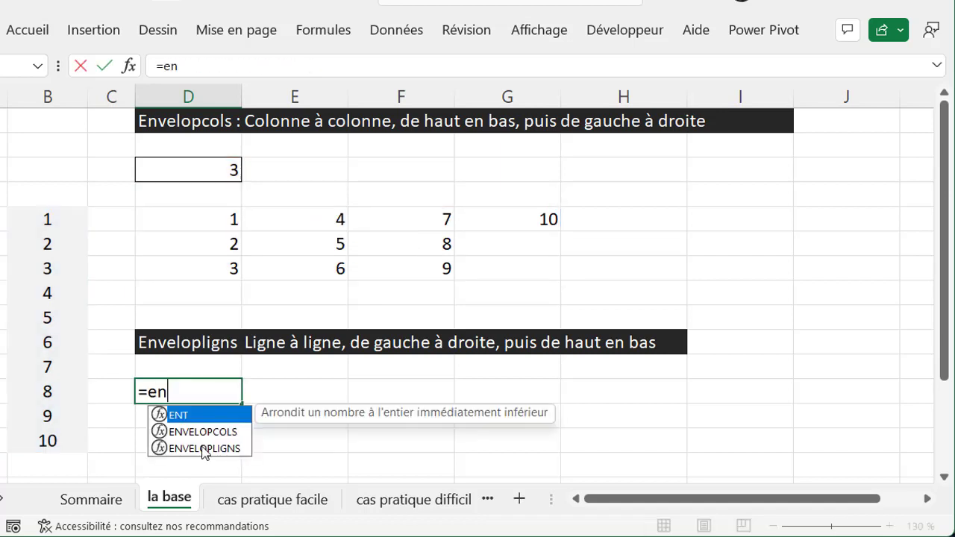
{"action": "double_click", "coordinate": [203, 449]}
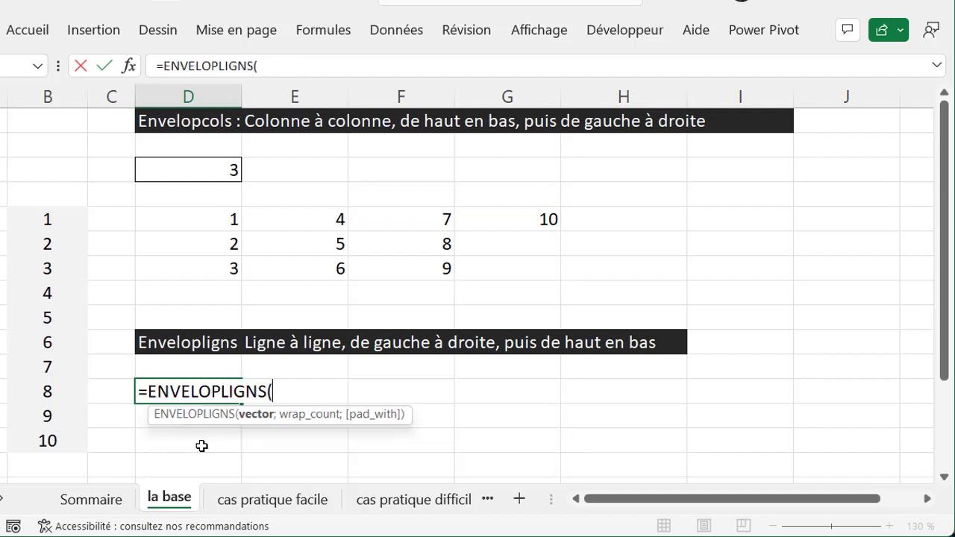
{"action": "left_click", "coordinate": [60, 218]}
{"action": "type", "text": "#"}
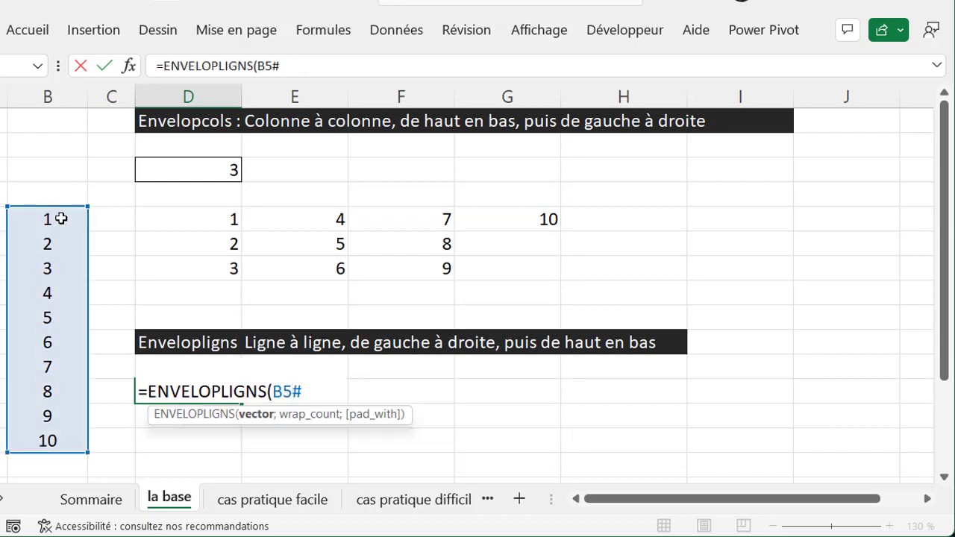
{"action": "type", "text": ";"}
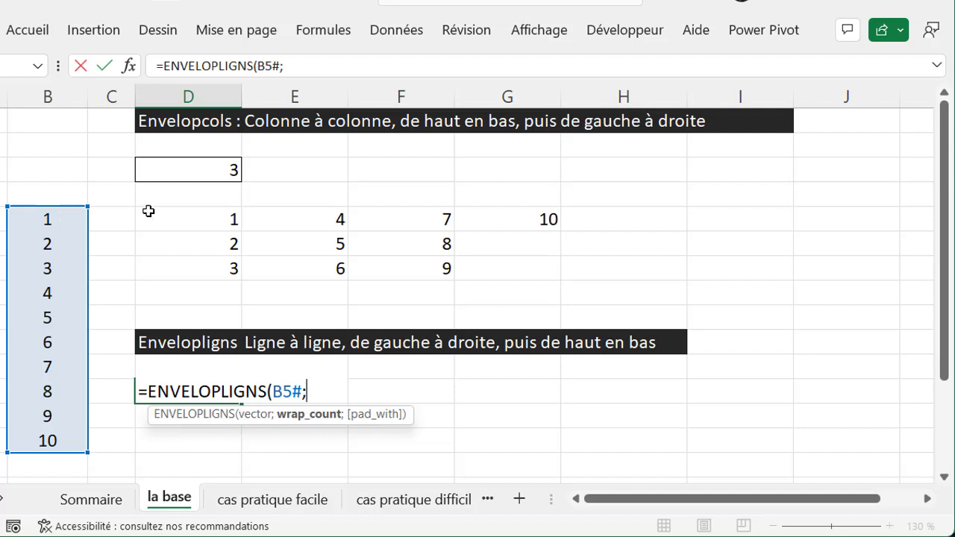
{"action": "left_click", "coordinate": [201, 171]}
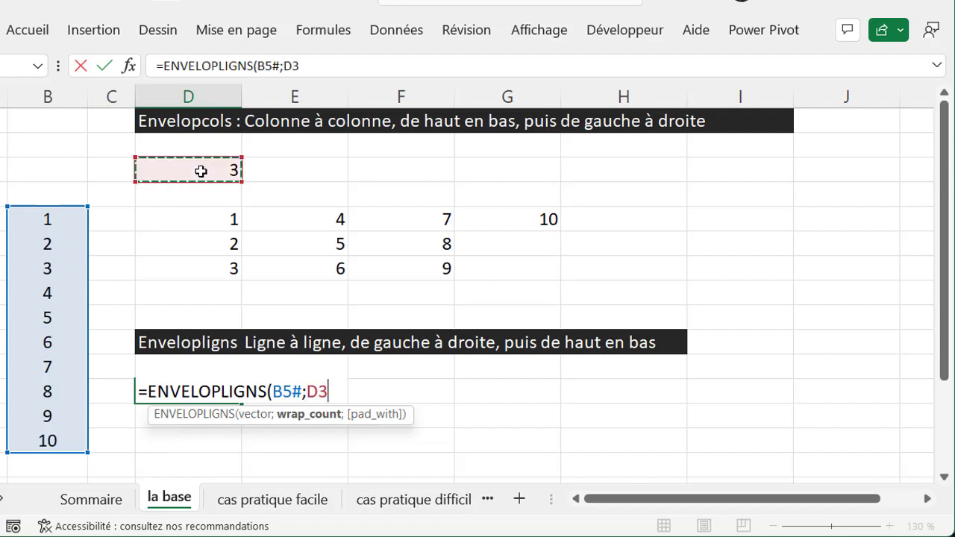
{"action": "type", "text": ";"}
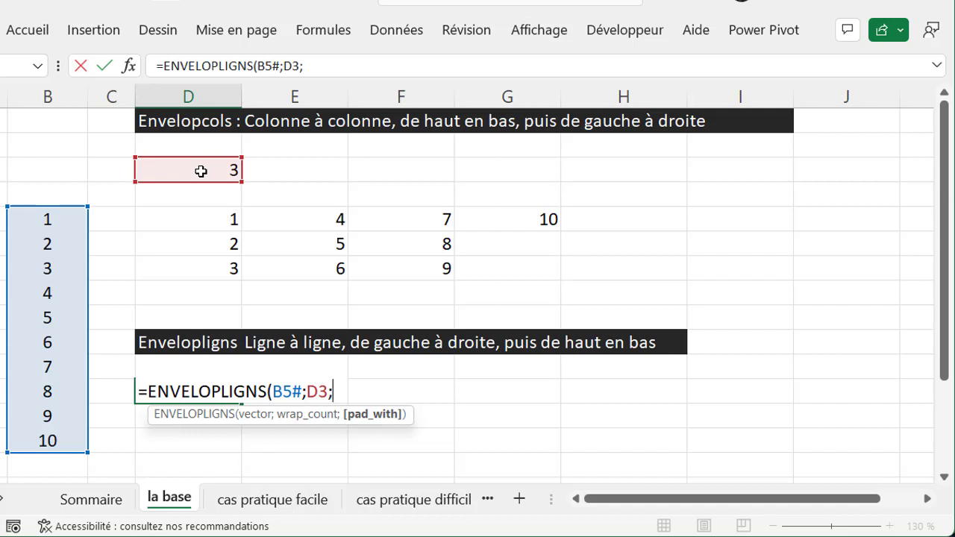
{"action": "type", "text": "\""}
{"action": "type", "text": "\")"}
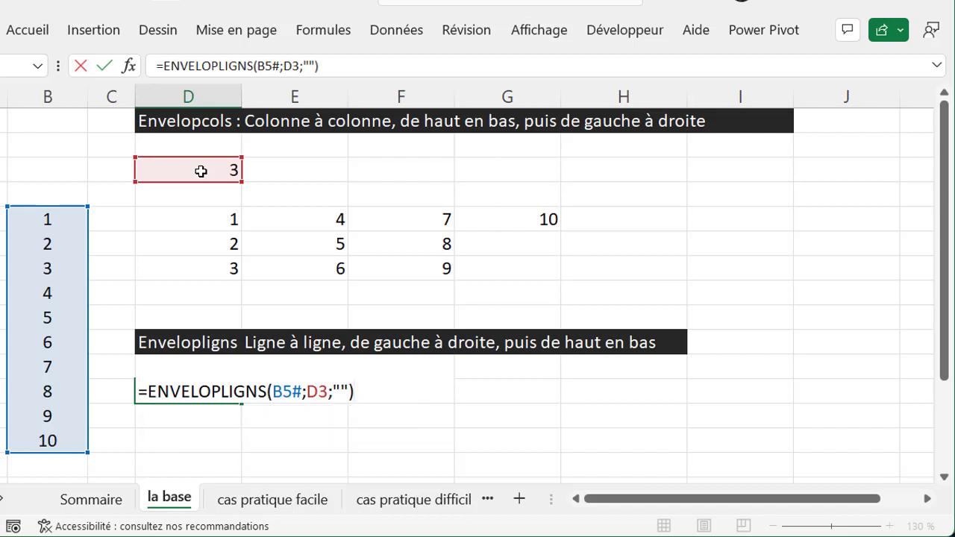
{"action": "key", "text": "Return"}
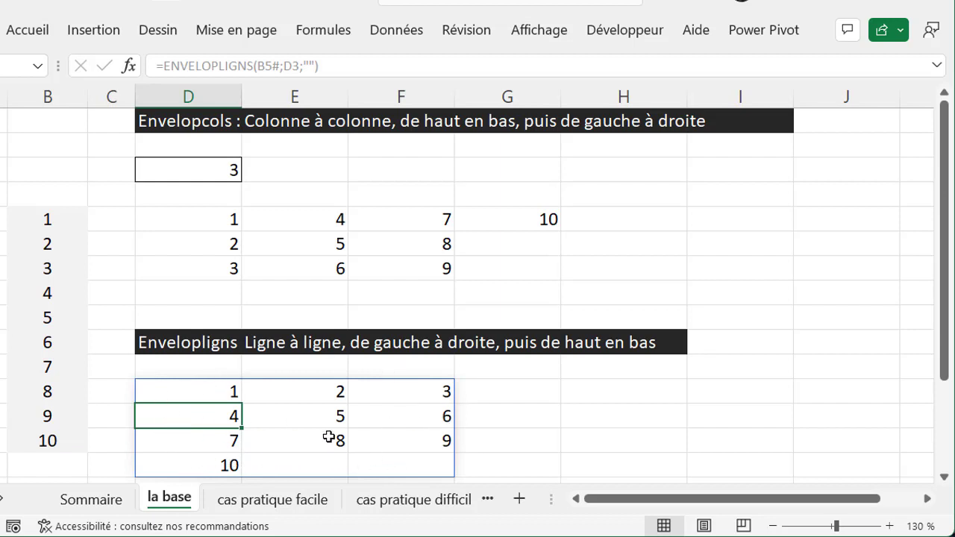
Try a wrap count of 2 in D3, then set it to 4.
{"action": "left_click", "coordinate": [187, 169]}
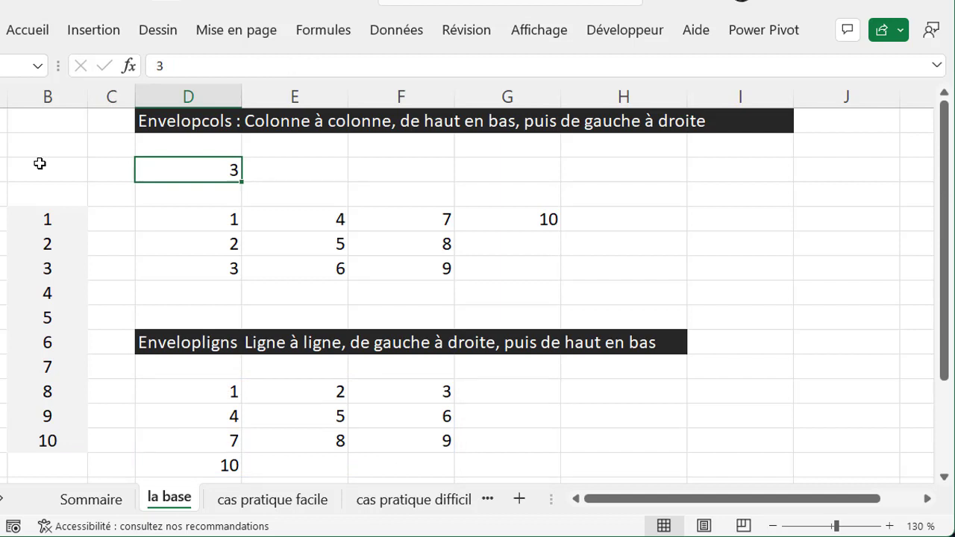
{"action": "type", "text": "2"}
{"action": "key", "text": "Return"}
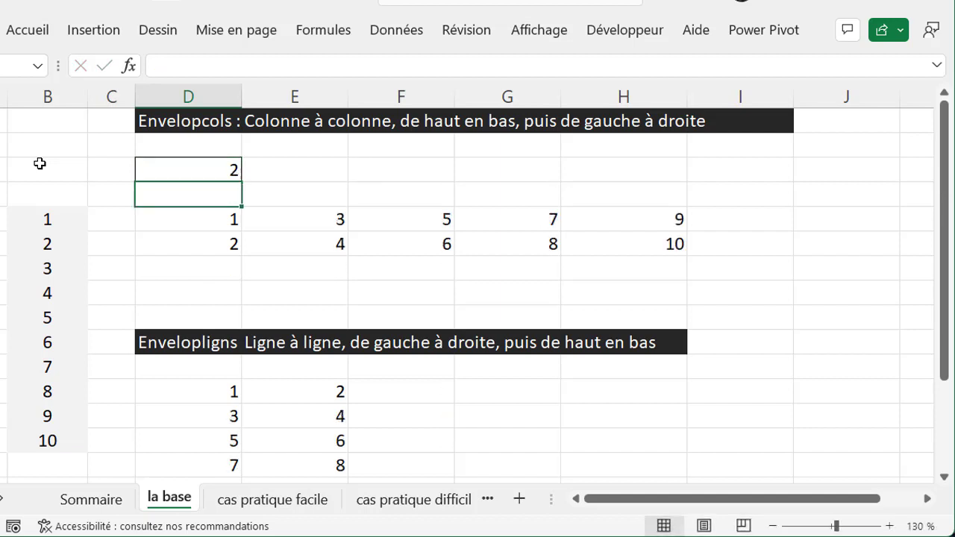
{"action": "left_click", "coordinate": [186, 168]}
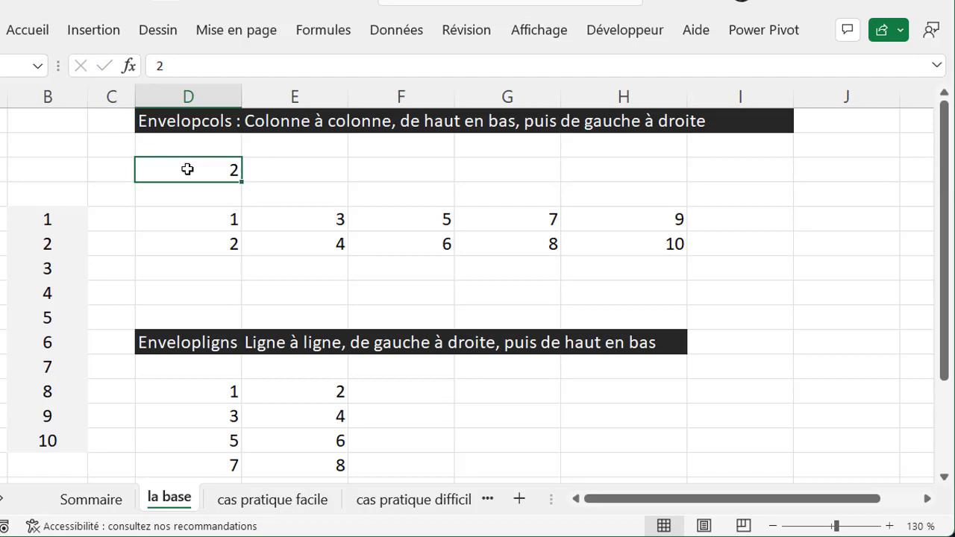
{"action": "type", "text": "4"}
{"action": "key", "text": "Return"}
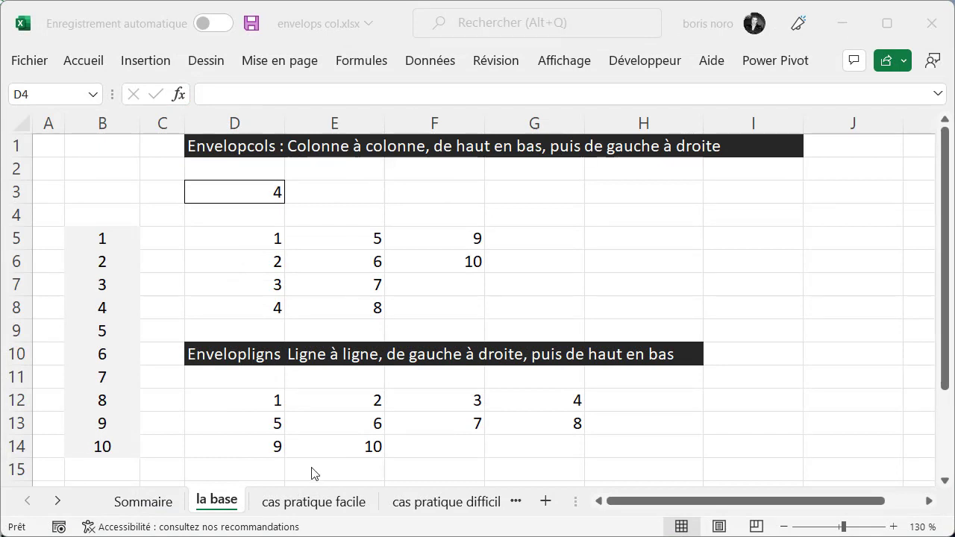
On the cas pratique facile sheet, review the Nom/Pouvoir/Univers headers and Wolverine entries.
{"action": "left_click", "coordinate": [305, 512]}
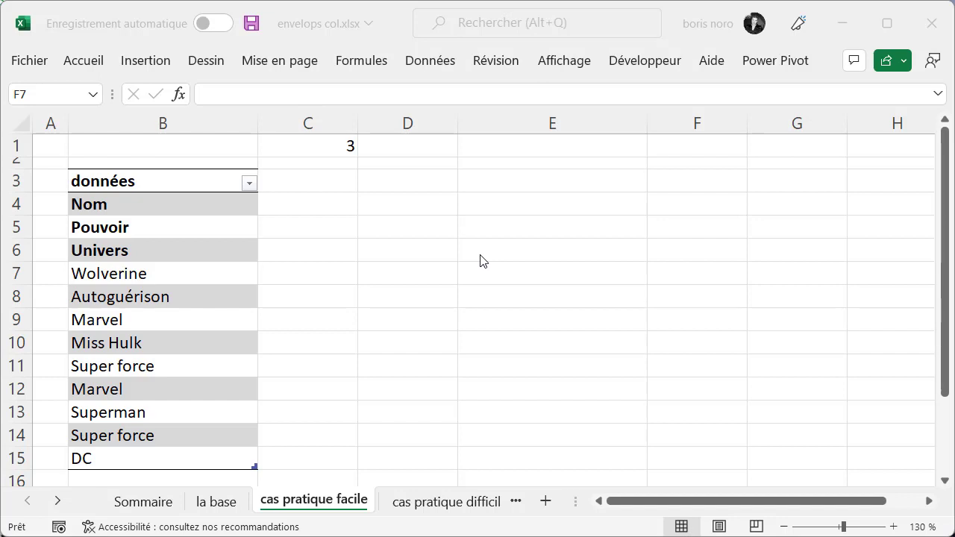
{"action": "left_click_drag", "start_coordinate": [213, 204], "coordinate": [213, 251]}
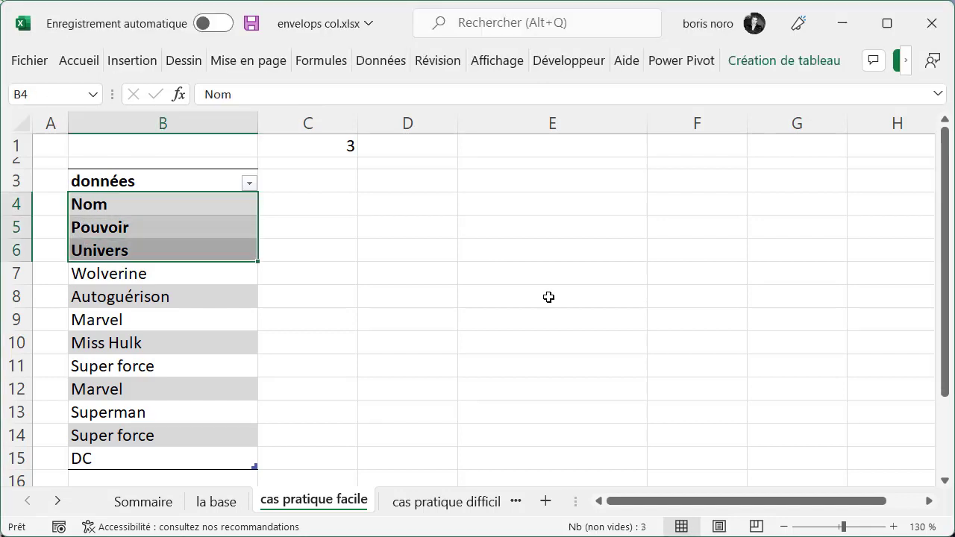
{"action": "left_click", "coordinate": [218, 275]}
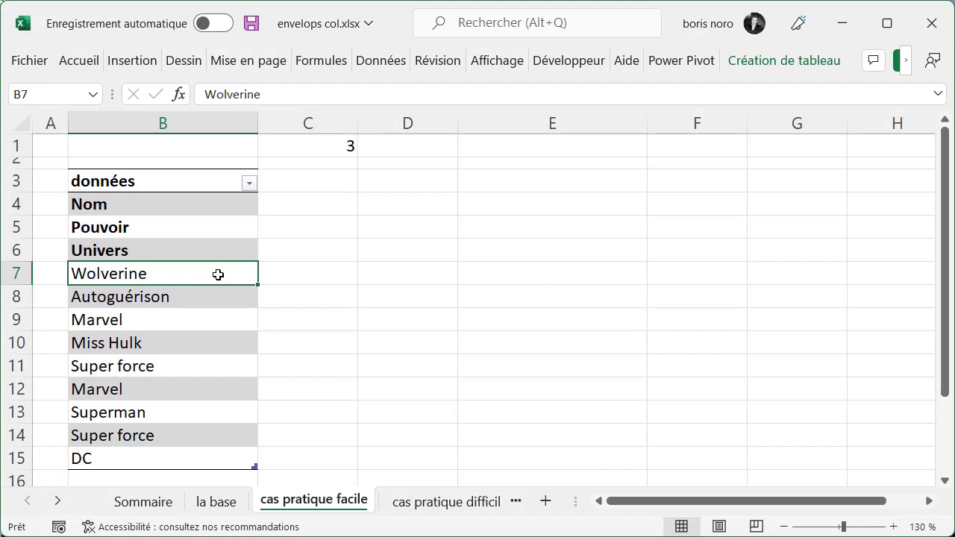
{"action": "left_click", "coordinate": [217, 298]}
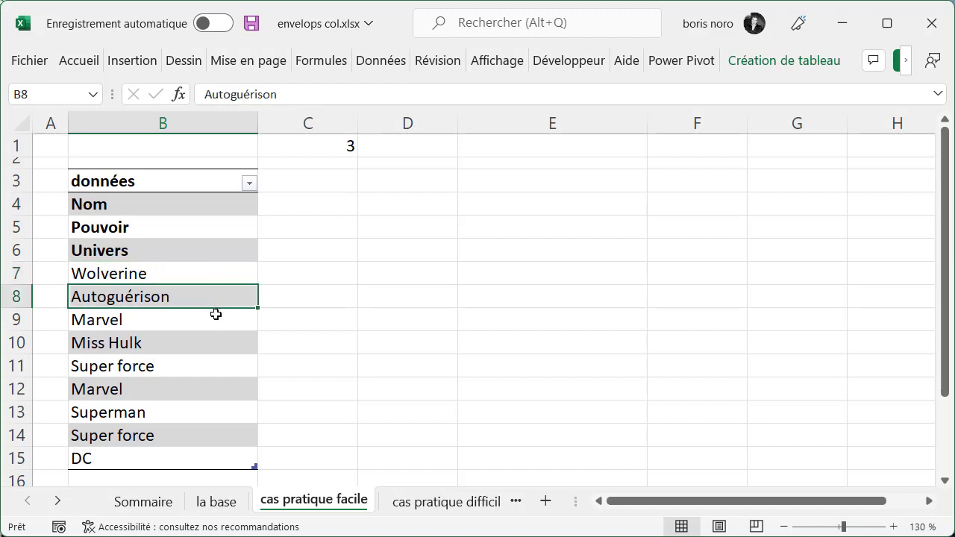
{"action": "left_click", "coordinate": [215, 317]}
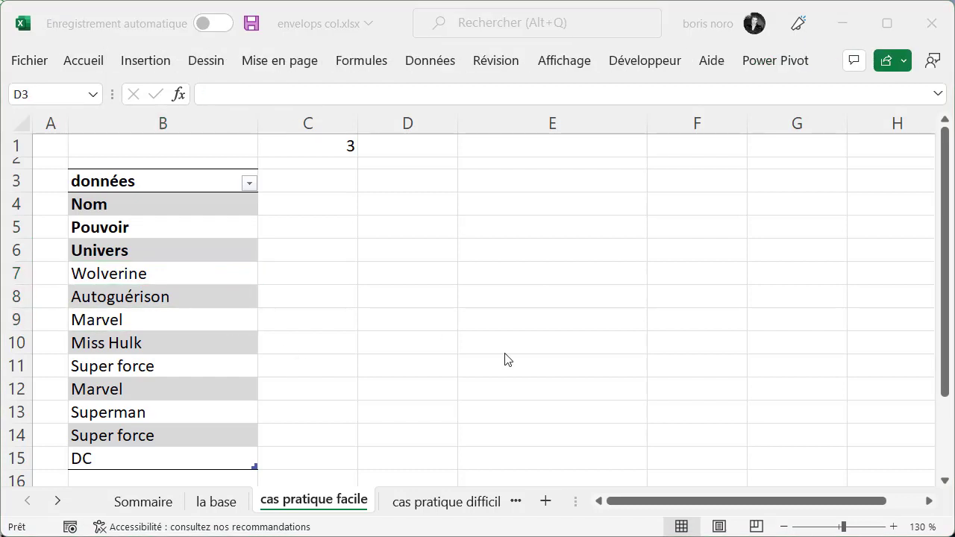
Enter =ENVELOPLIGNS(Tableau1[données];C1) in D3 to spill the list as a three-column table.
{"action": "left_click", "coordinate": [387, 181]}
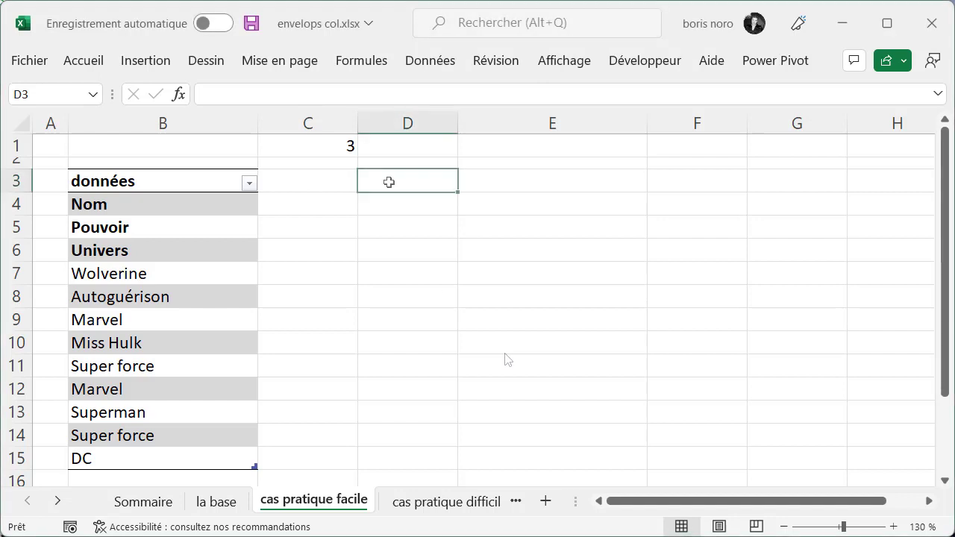
{"action": "type", "text": "="}
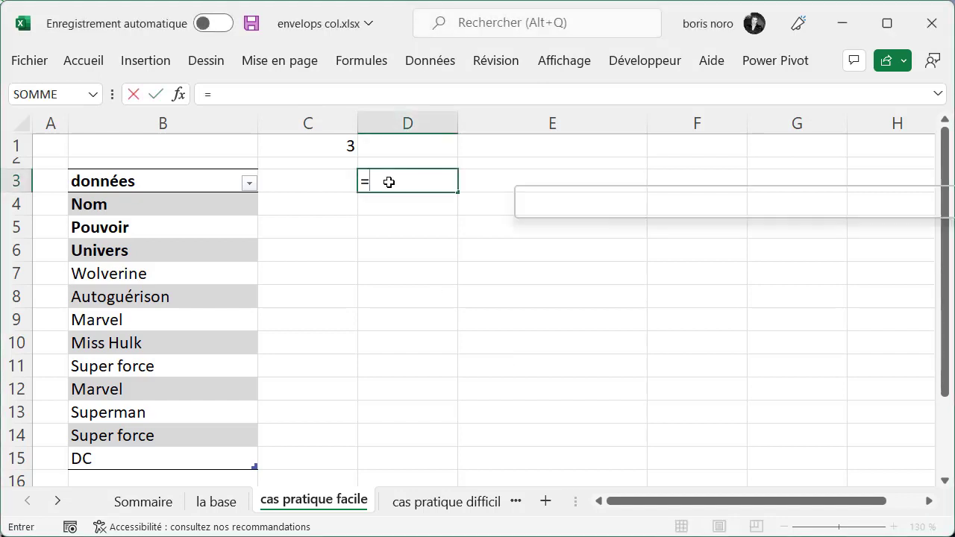
{"action": "type", "text": "env"}
{"action": "double_click", "coordinate": [419, 218]}
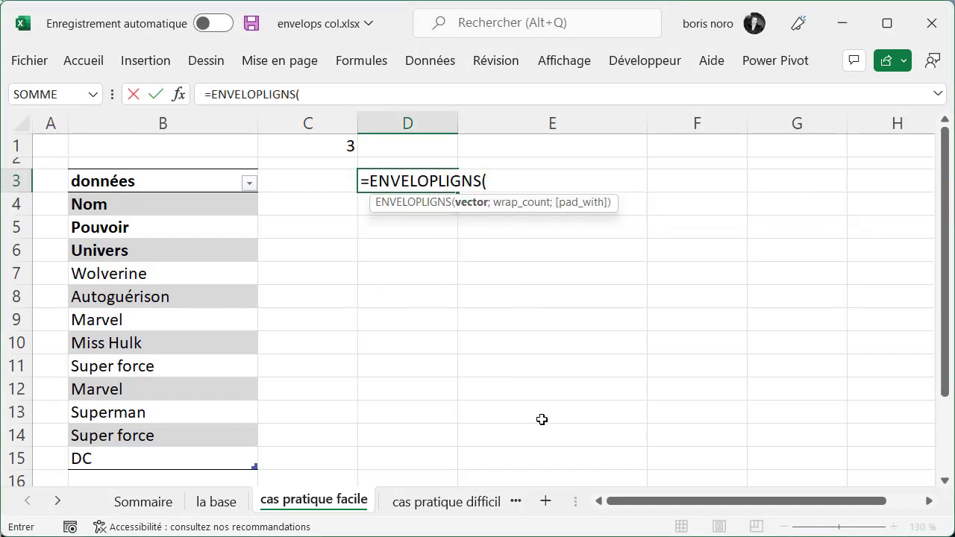
{"action": "left_click", "coordinate": [182, 185]}
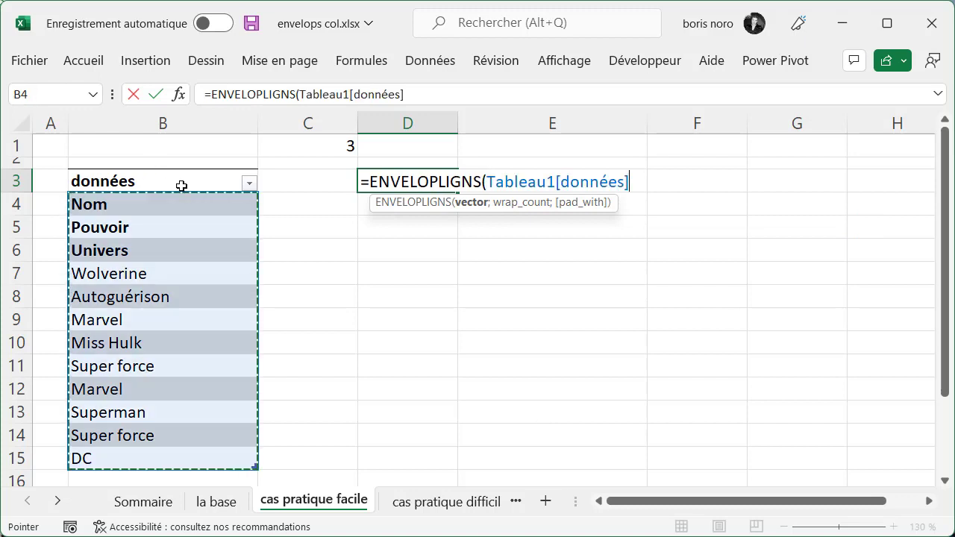
{"action": "type", "text": ";"}
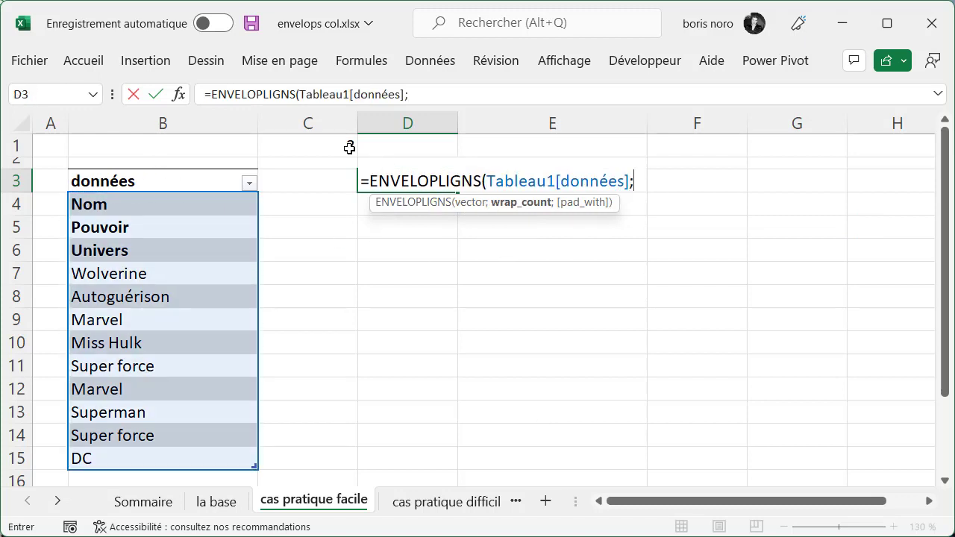
{"action": "left_click", "coordinate": [348, 146]}
{"action": "type", "text": ")"}
{"action": "key", "text": "Return"}
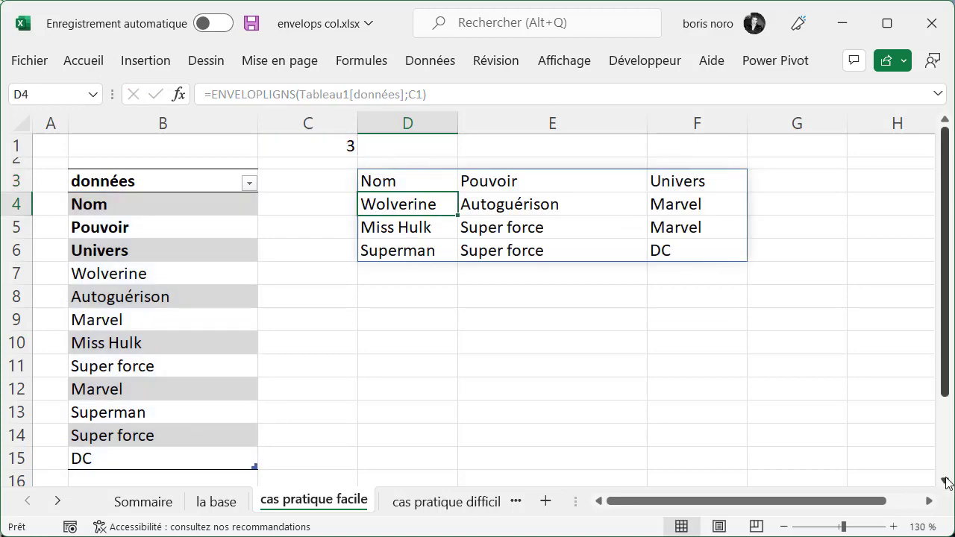
{"action": "left_click", "coordinate": [946, 482]}
{"action": "left_click", "coordinate": [107, 435]}
Add Flash, Vitesse and DC below the list, then go to the cas pratique difficile sheet.
{"action": "type", "text": "Flash"}
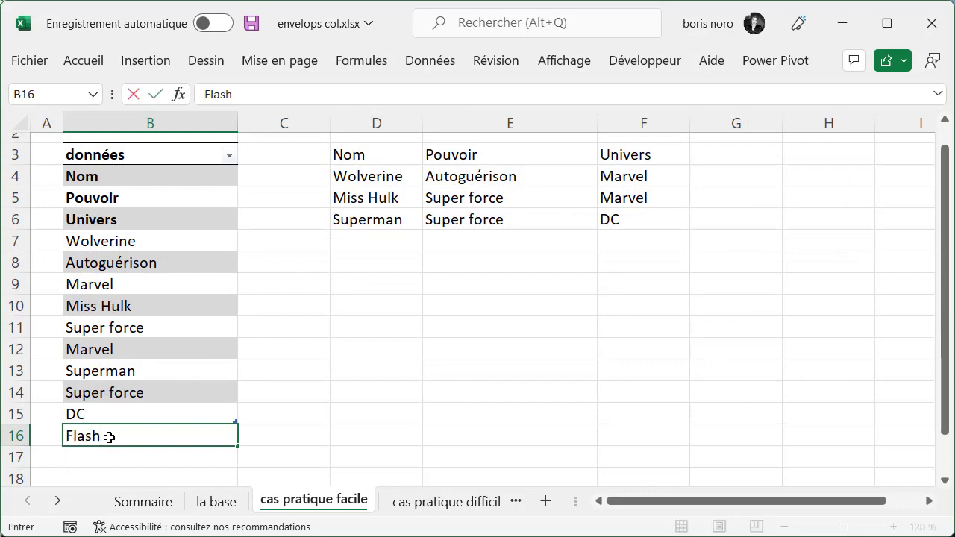
{"action": "key", "text": "Return"}
{"action": "type", "text": "Vitesse"}
{"action": "key", "text": "Return"}
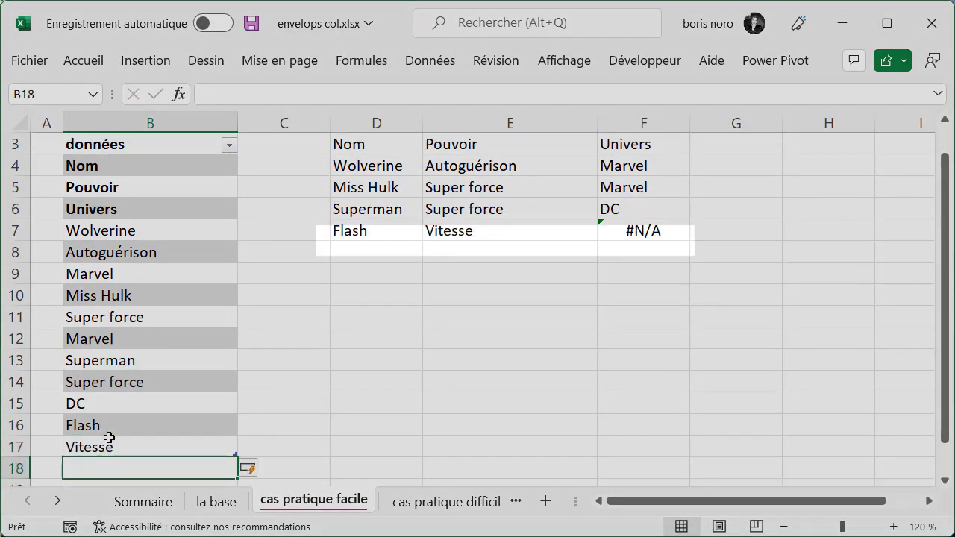
{"action": "type", "text": "DC"}
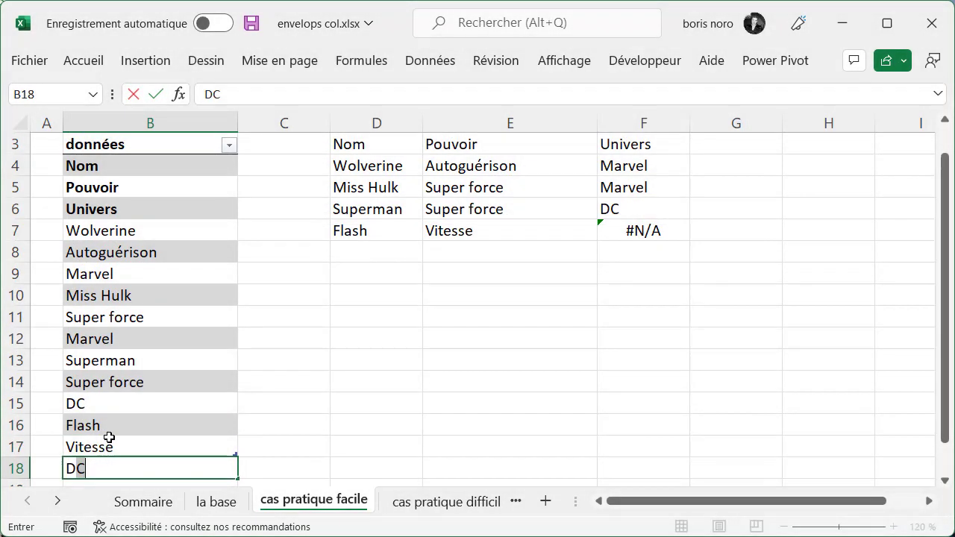
{"action": "left_click", "coordinate": [643, 317]}
{"action": "scroll", "coordinate": [178, 327], "scroll_direction": "up", "scroll_amount": 1}
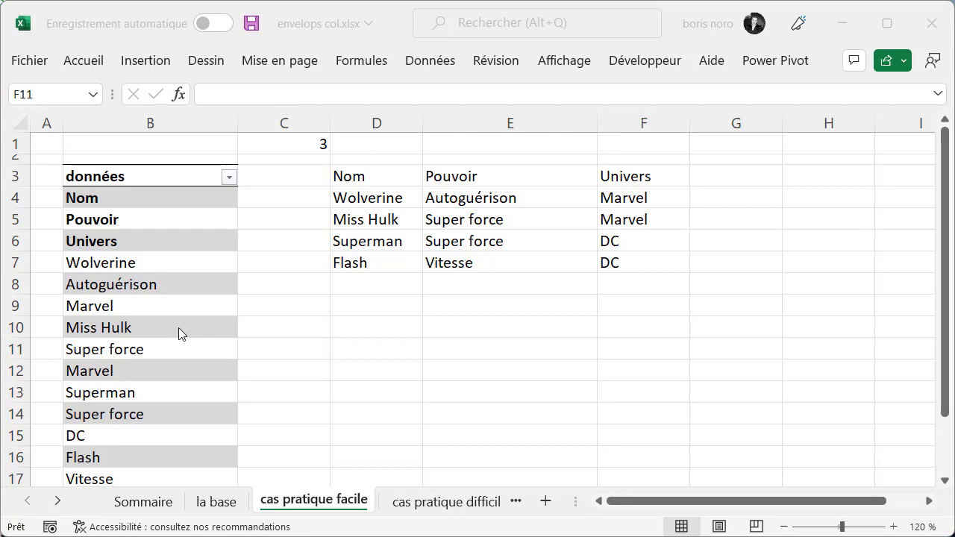
{"action": "key", "text": "ctrl+Page_Down"}
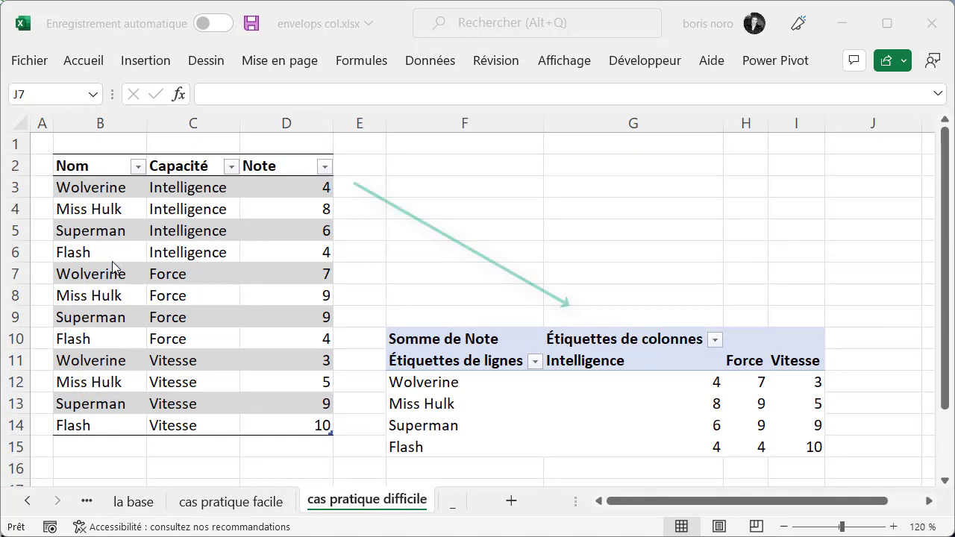
{"action": "left_click", "coordinate": [497, 384]}
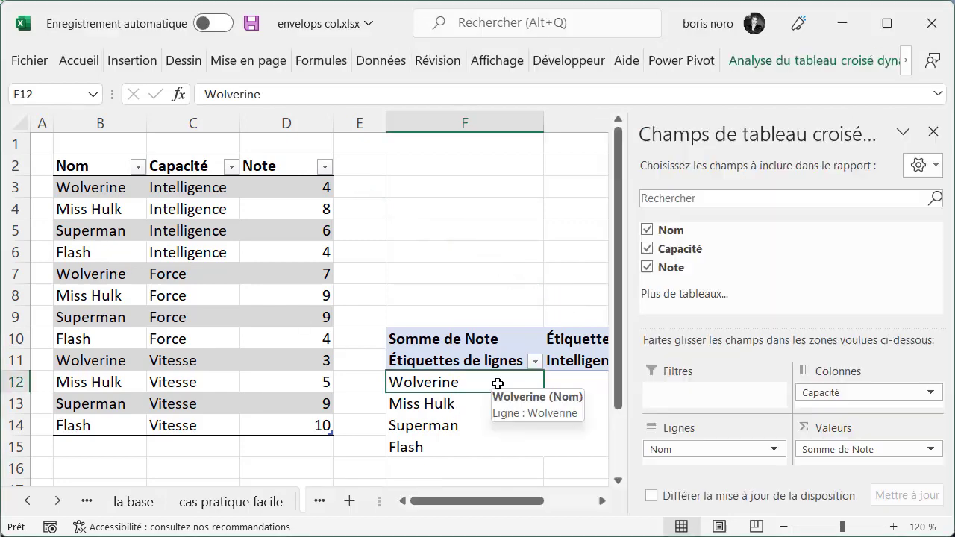
{"action": "left_click", "coordinate": [932, 131]}
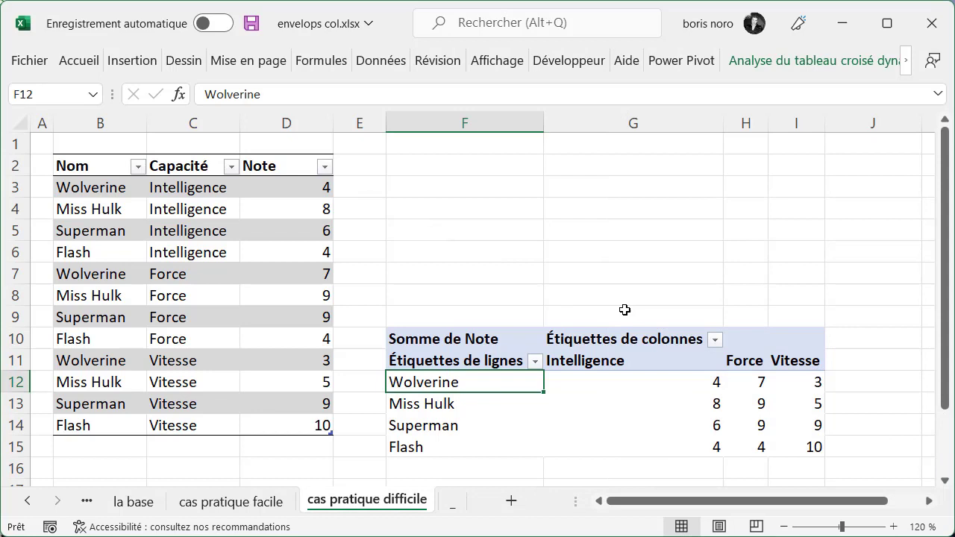
{"action": "left_click", "coordinate": [308, 190]}
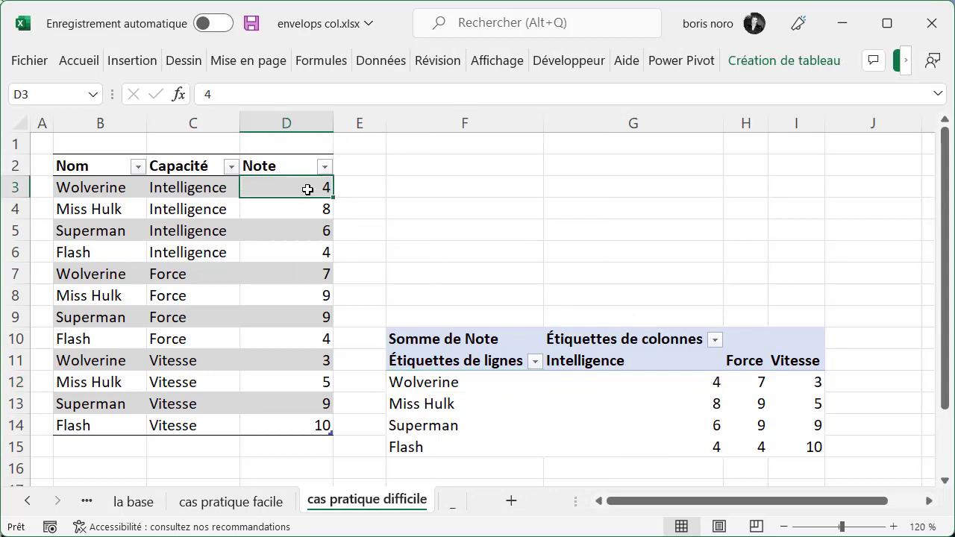
{"action": "type", "text": "5"}
{"action": "key", "text": "Return"}
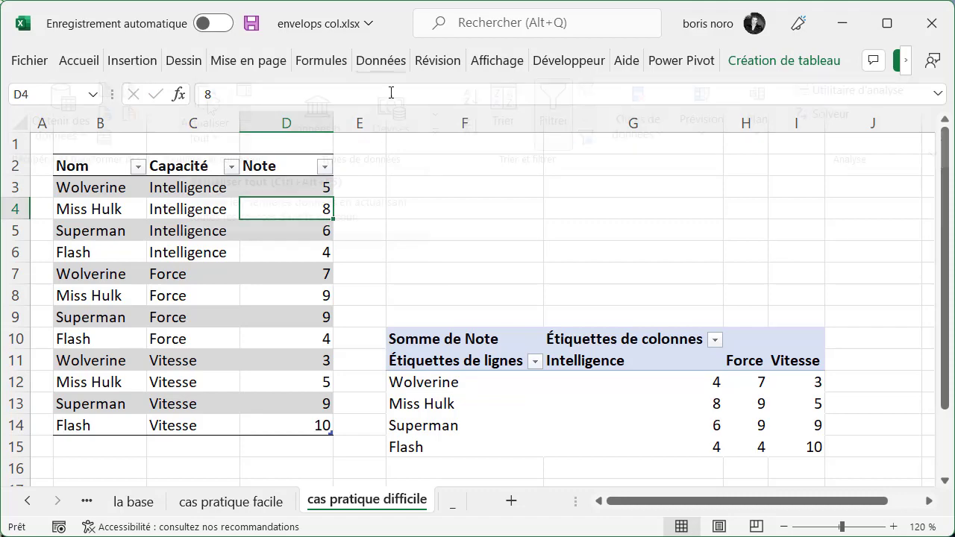
{"action": "left_click", "coordinate": [381, 61]}
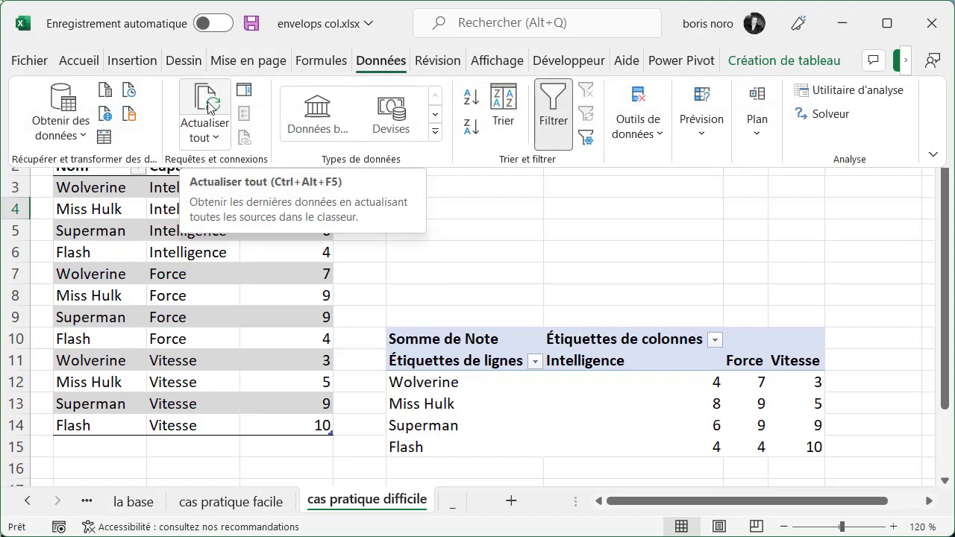
{"action": "left_click", "coordinate": [209, 109]}
{"action": "left_click", "coordinate": [462, 208]}
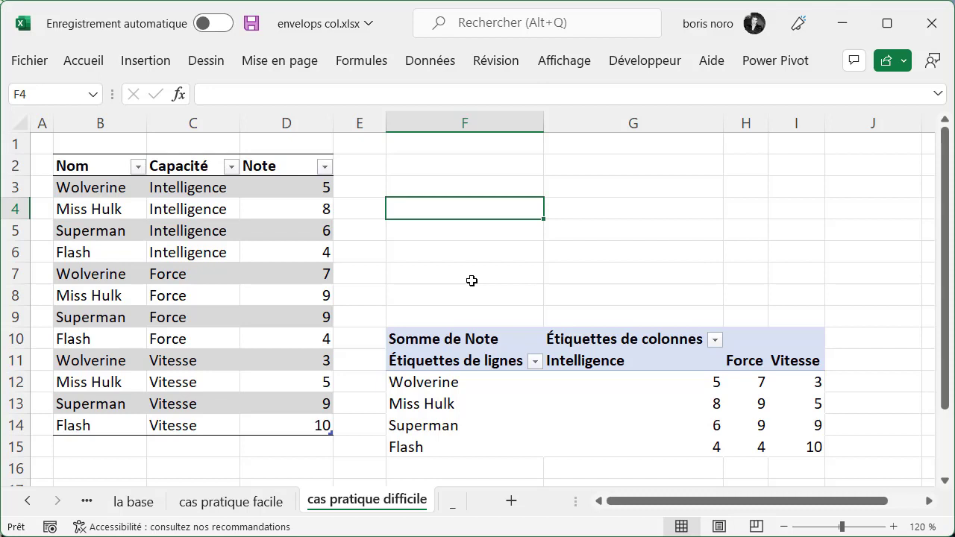
Enter =UNIQUE(Tableau2[[#Tout];[Nom]]) in F2 to list each name once under Nom.
{"action": "left_click", "coordinate": [104, 154]}
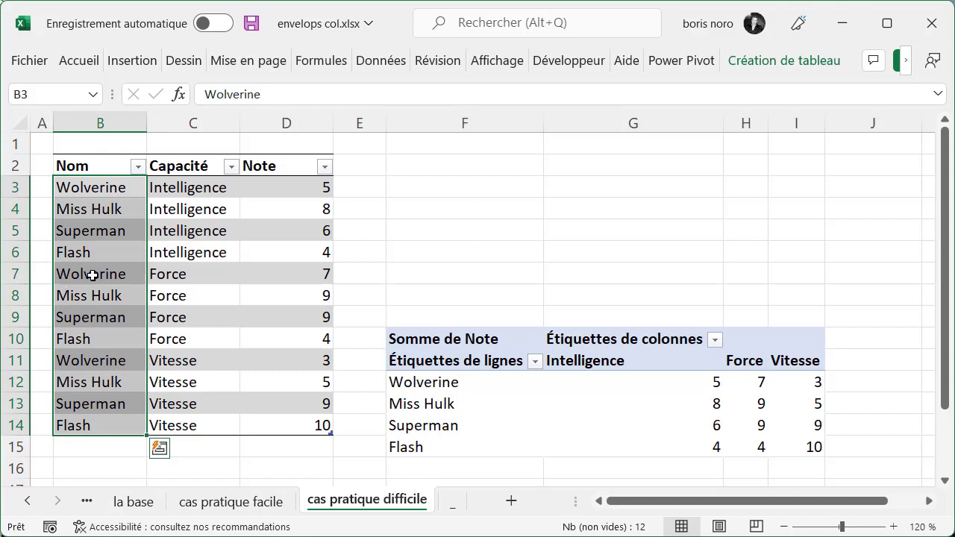
{"action": "left_click", "coordinate": [197, 156]}
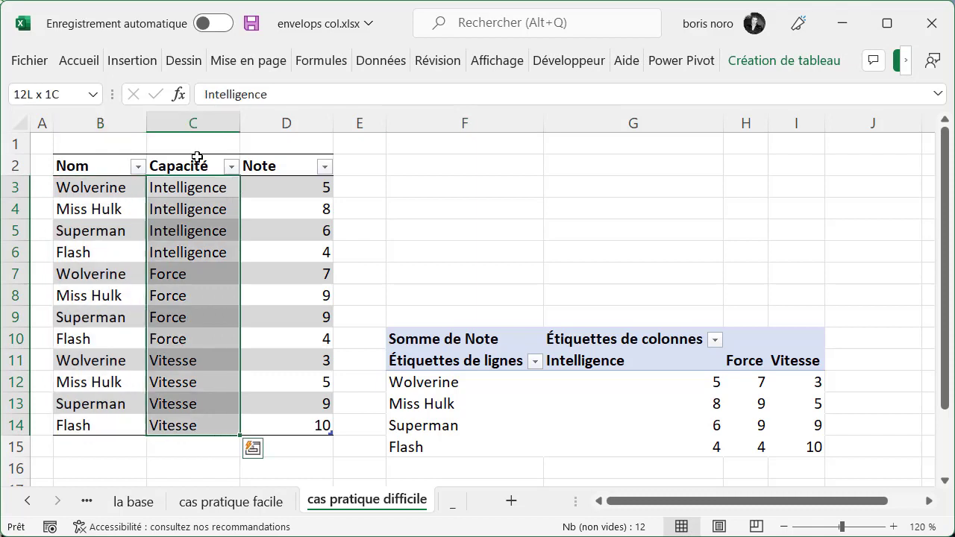
{"action": "left_click", "coordinate": [437, 171]}
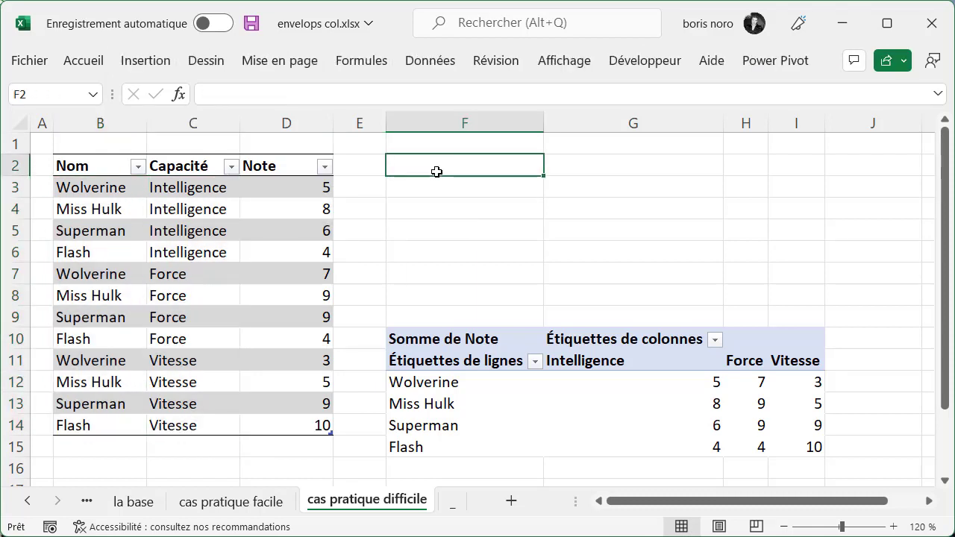
{"action": "type", "text": "=un"}
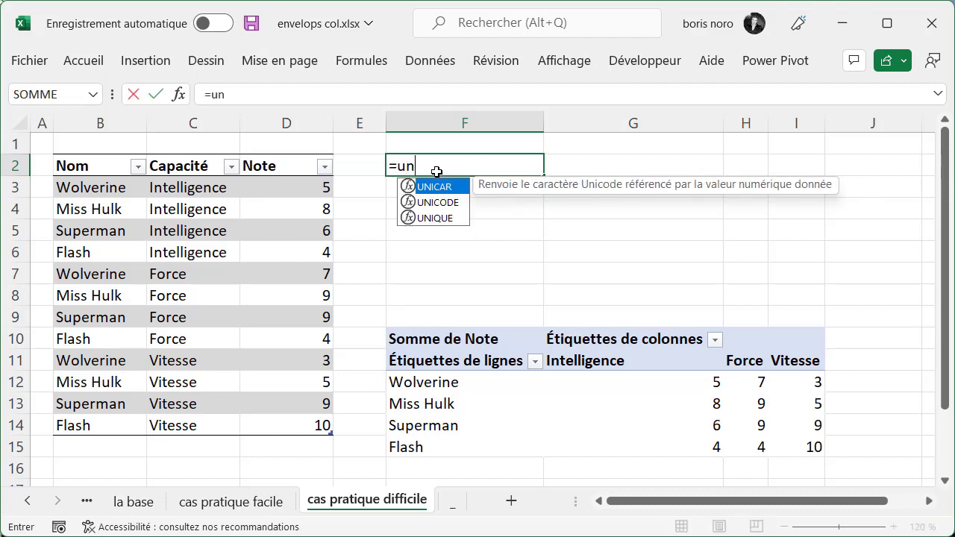
{"action": "key", "text": "Tab"}
{"action": "left_click", "coordinate": [95, 157]}
{"action": "left_click", "coordinate": [95, 159]}
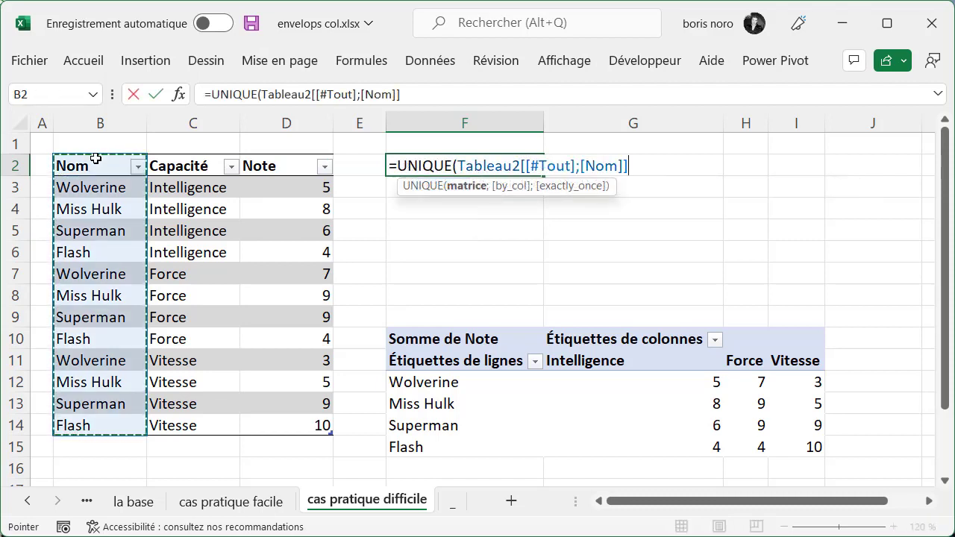
{"action": "key", "text": "Return"}
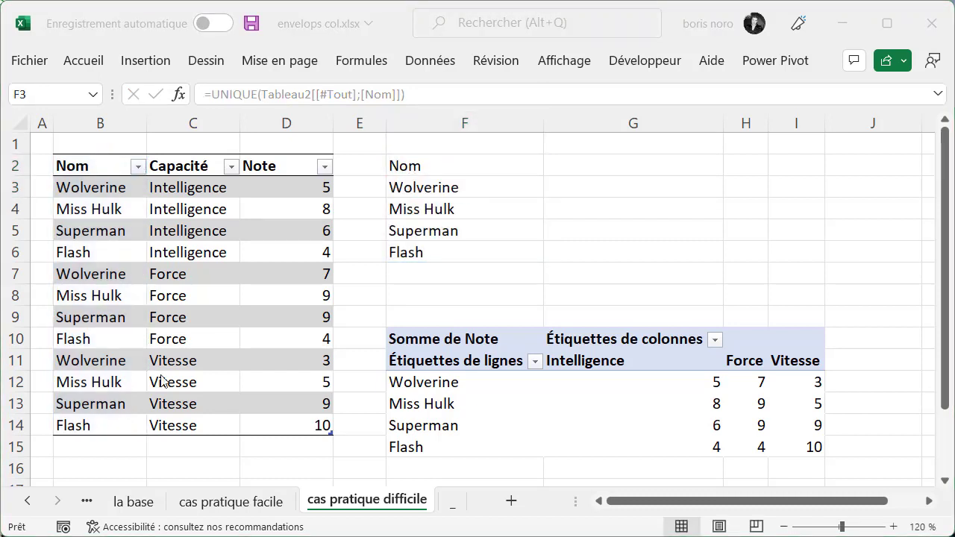
Enter =UNIQUE(Tableau2[Capacité]) in G2 to list the unique capacities.
{"action": "left_click", "coordinate": [188, 155]}
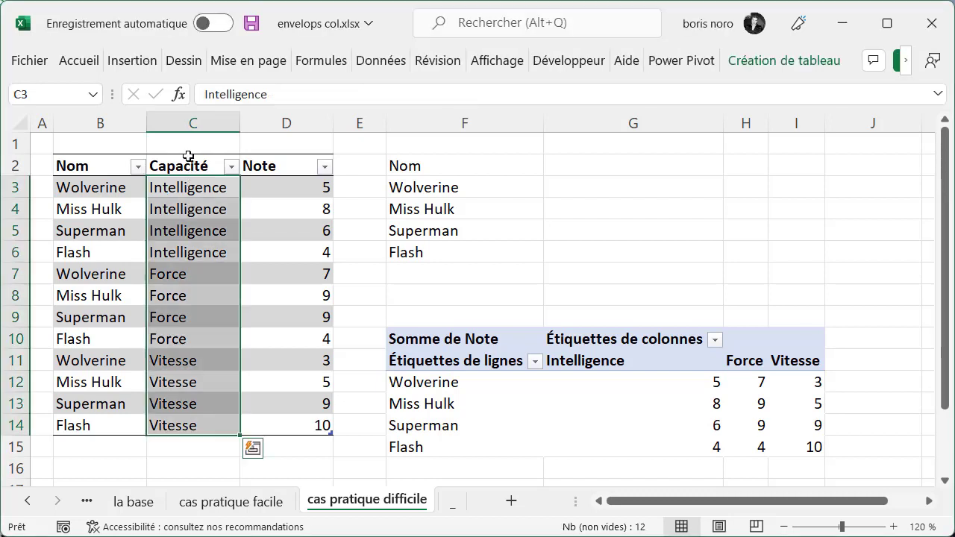
{"action": "left_click", "coordinate": [610, 164]}
{"action": "type", "text": "="}
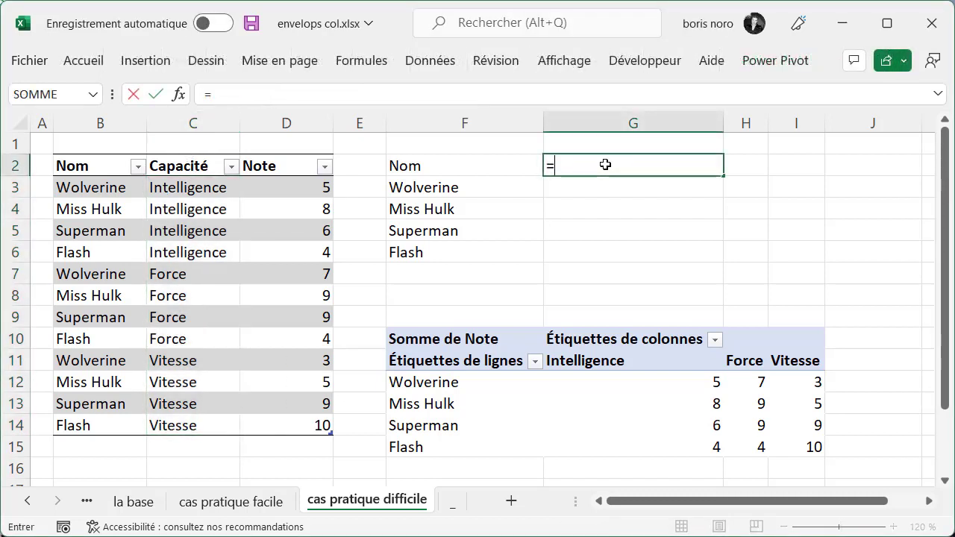
{"action": "type", "text": "uni"}
{"action": "double_click", "coordinate": [598, 218]}
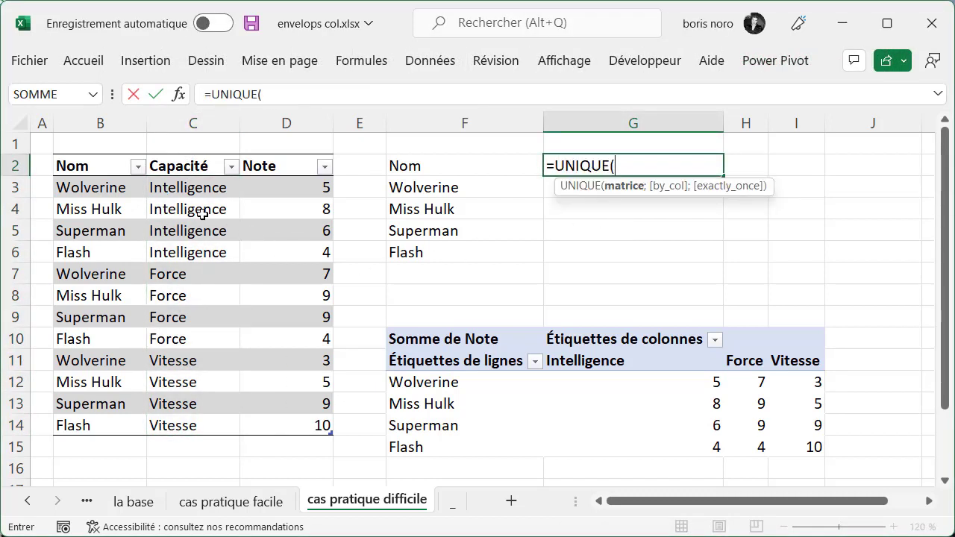
{"action": "left_click", "coordinate": [186, 160]}
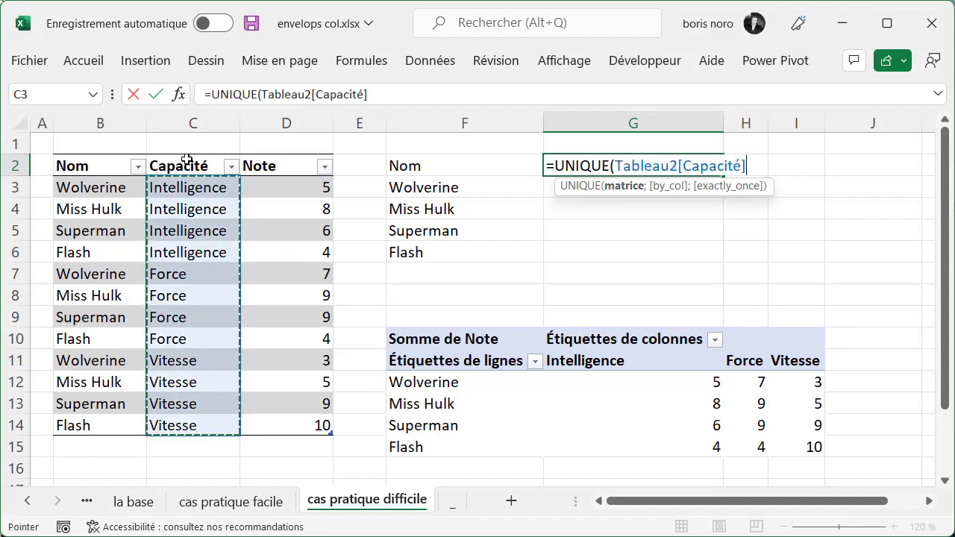
{"action": "key", "text": "Return"}
{"action": "key", "text": "Up"}
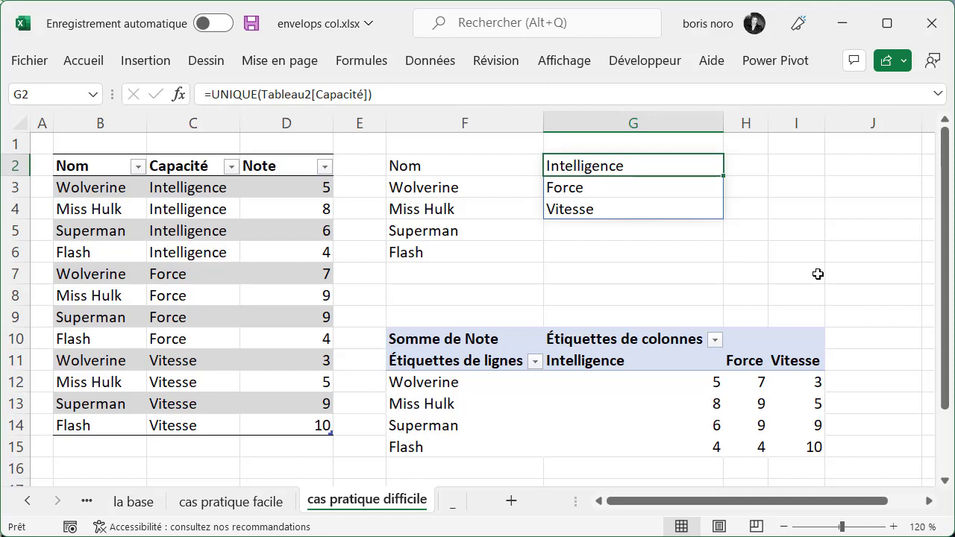
Wrap the G2 formula in TOROW so Intelligence, Force and Vitesse run across G2:I2.
{"action": "double_click", "coordinate": [577, 167]}
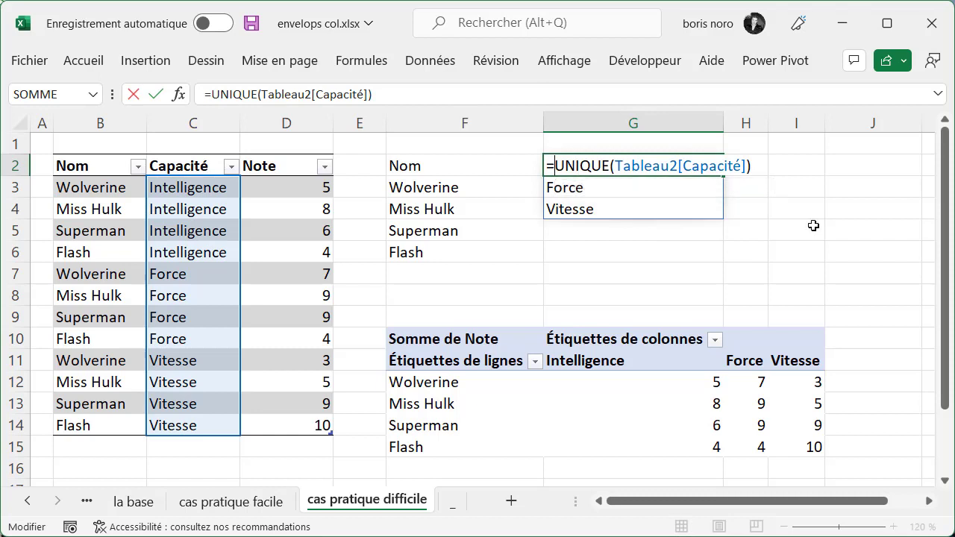
{"action": "type", "text": "to"}
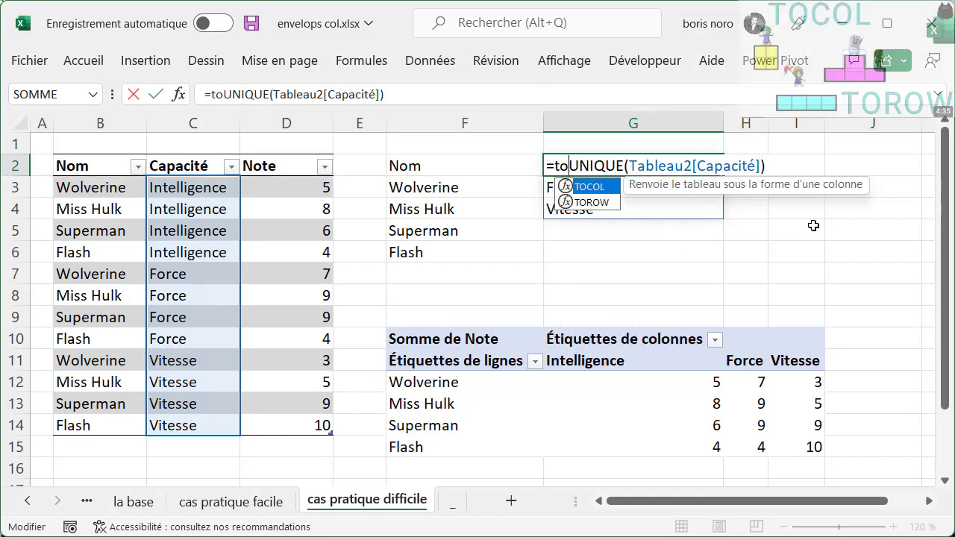
{"action": "double_click", "coordinate": [593, 203]}
{"action": "left_click", "coordinate": [816, 166]}
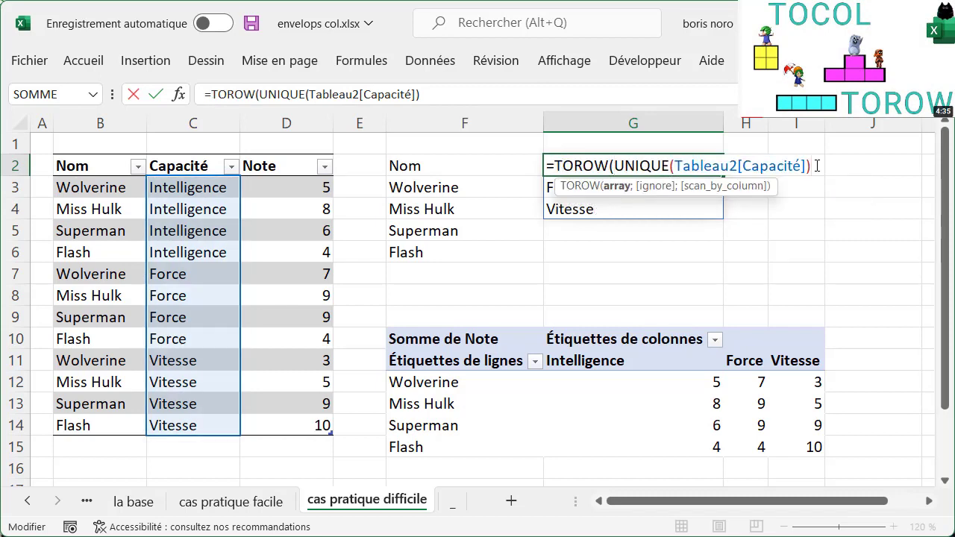
{"action": "type", "text": ")"}
{"action": "key", "text": "Return"}
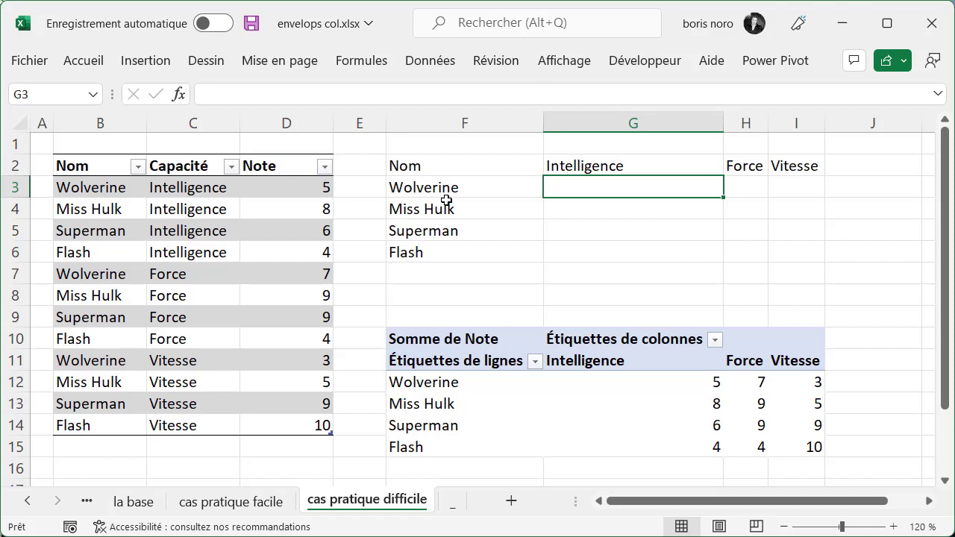
Enter =ENVELOPCOLS(Tableau2[Note];4) in G3 to spill the notes into G3:I6.
{"action": "type", "text": "=ENVELOPCOLS("}
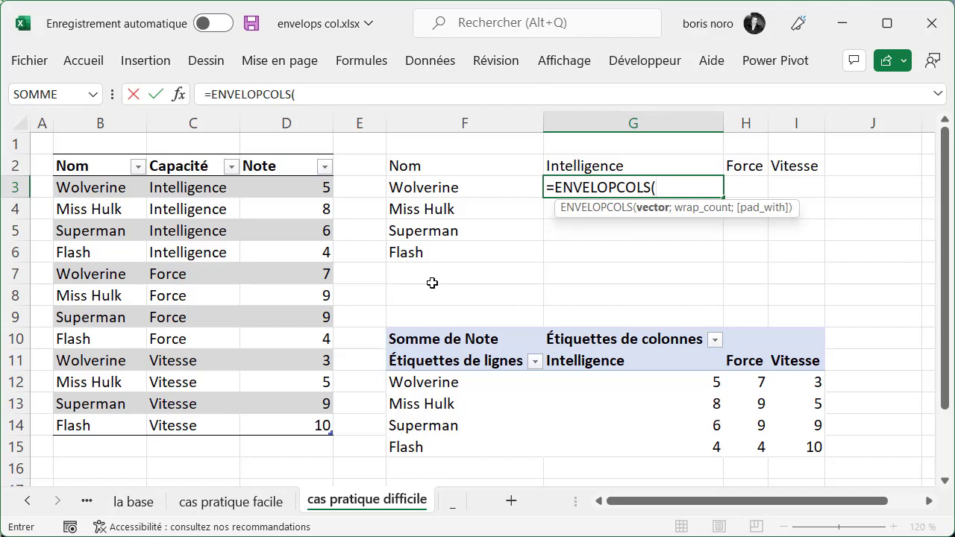
{"action": "left_click", "coordinate": [282, 158]}
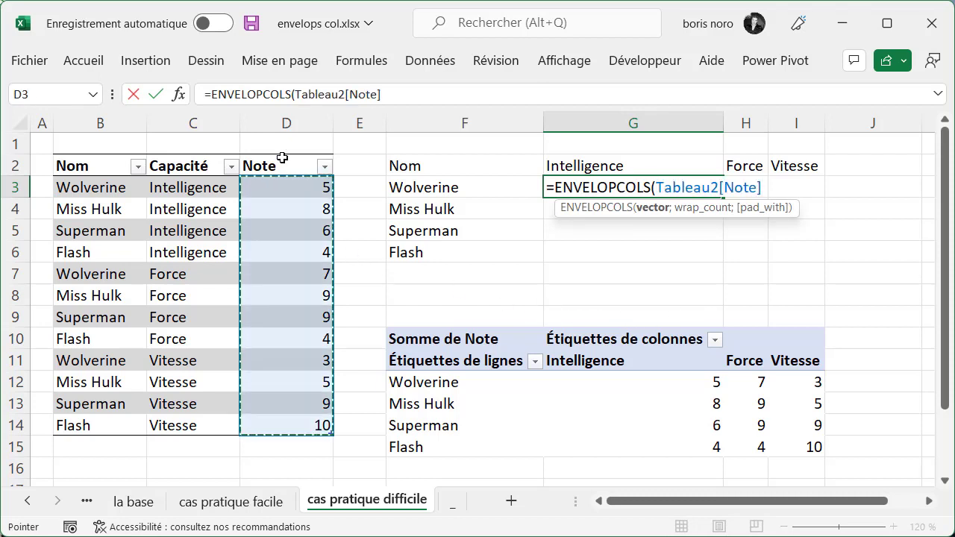
{"action": "type", "text": ";"}
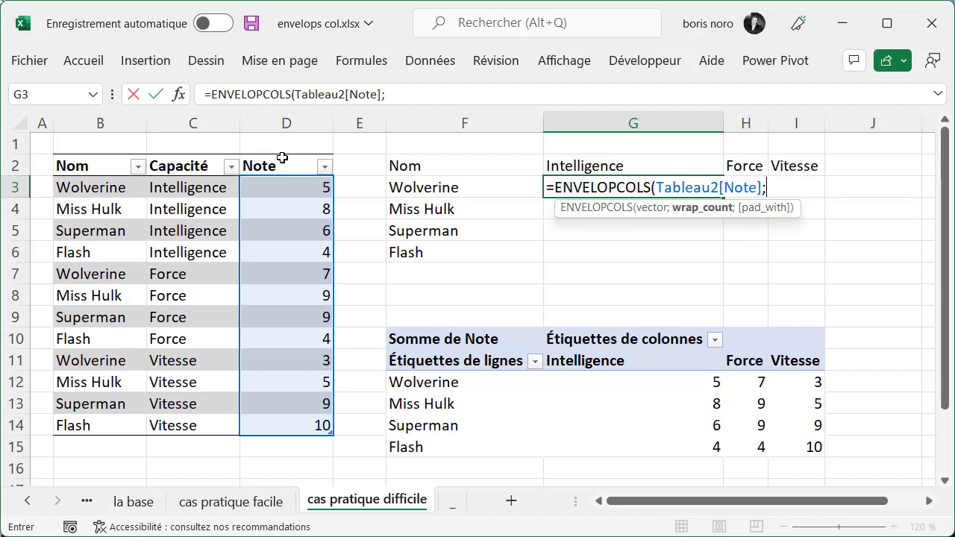
{"action": "type", "text": "4)"}
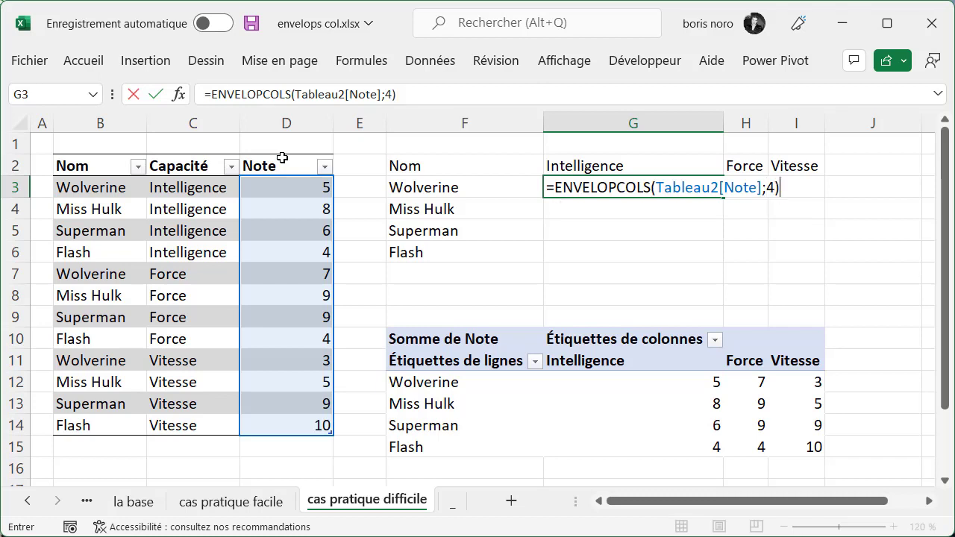
{"action": "key", "text": "Return"}
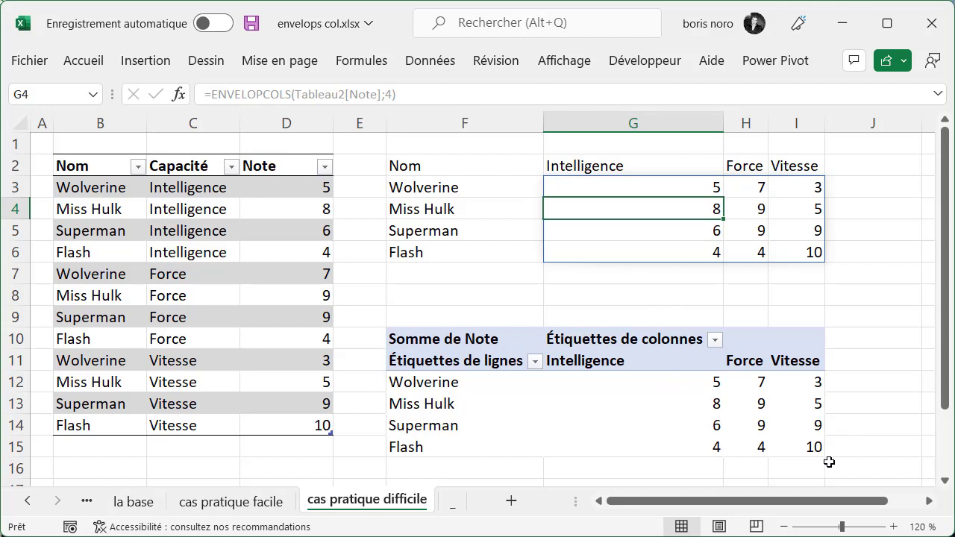
{"action": "left_click", "coordinate": [289, 188]}
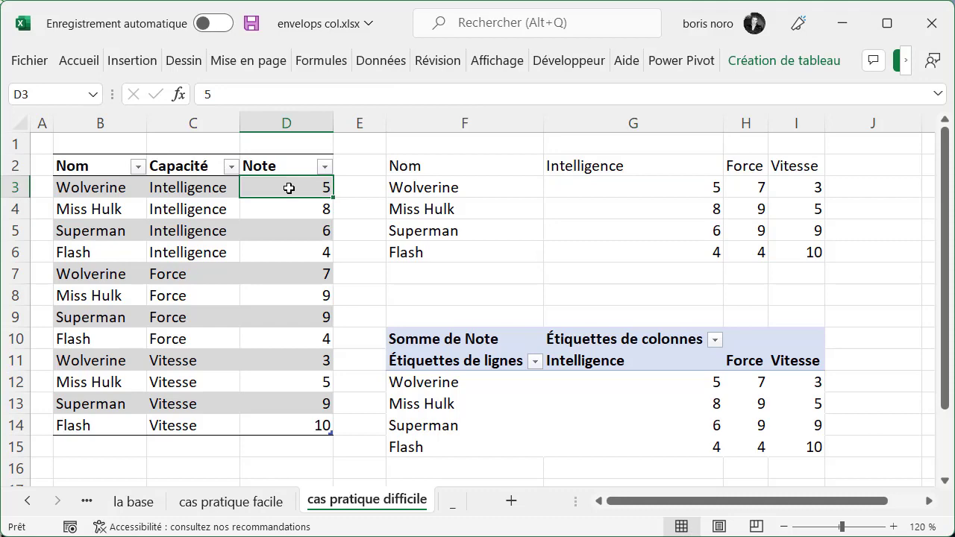
Enter 7 in D3 as Wolverine's new Intelligence note.
{"action": "type", "text": "7"}
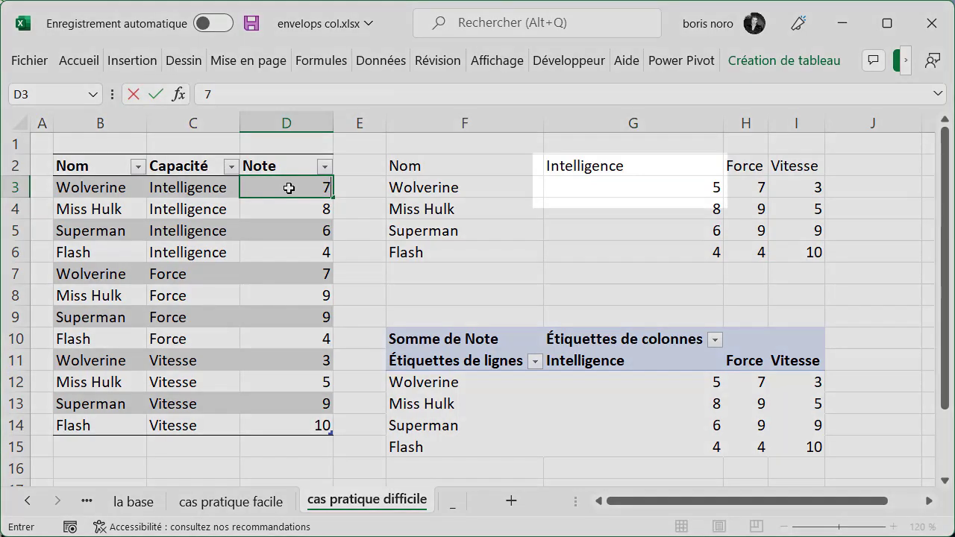
{"action": "key", "text": "Return"}
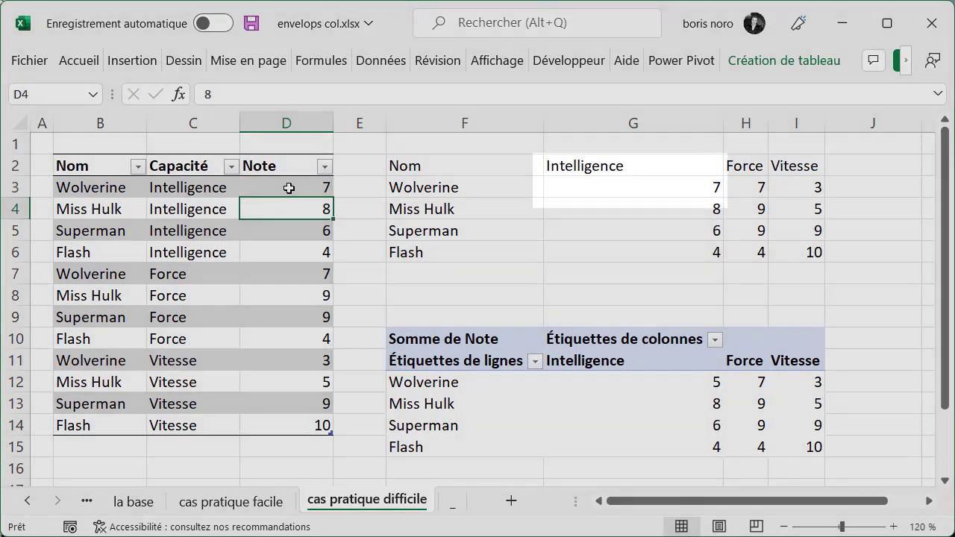